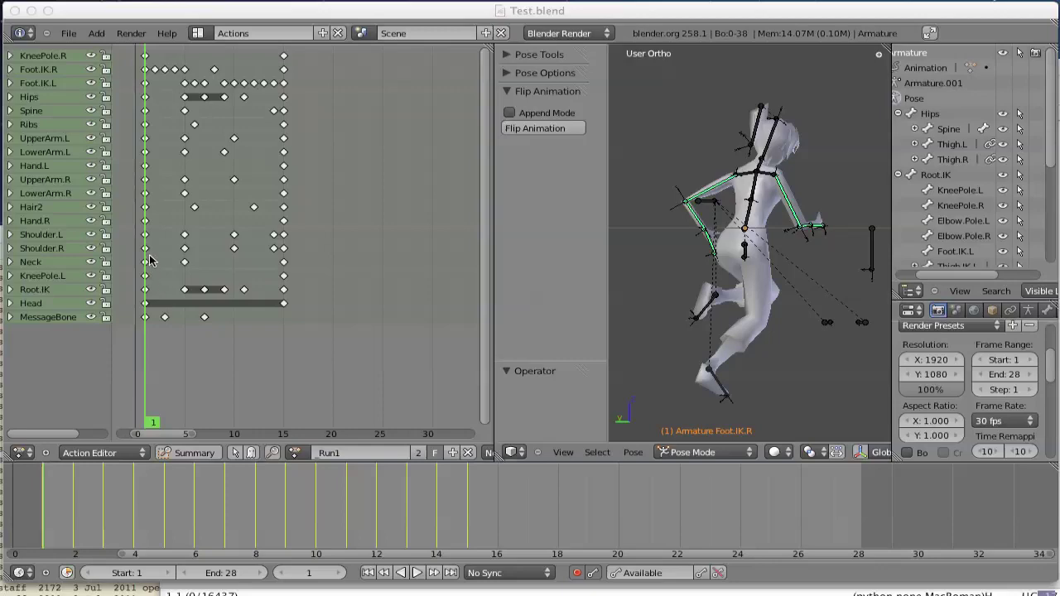
Step: Mirror the whole Run1 action, scrub through the flipped run, then undo the flip
{"action": "mouse_move", "coordinate": [149, 261]}
{"action": "left_mouse_down"}
{"action": "mouse_move", "coordinate": [285, 264]}
{"action": "mouse_move", "coordinate": [144, 263]}
{"action": "left_mouse_up"}
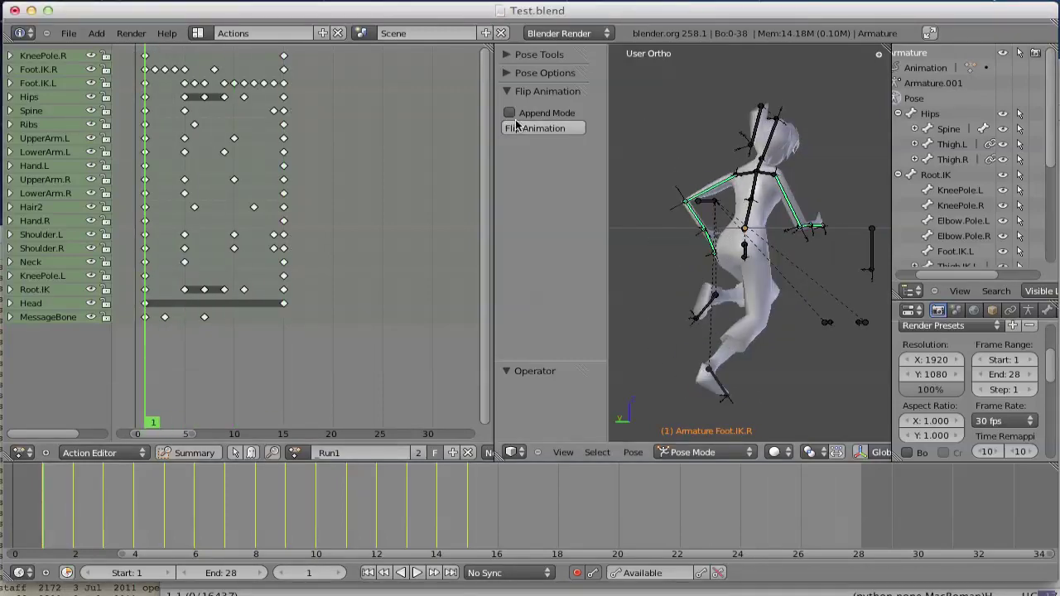
{"action": "left_click", "coordinate": [544, 130]}
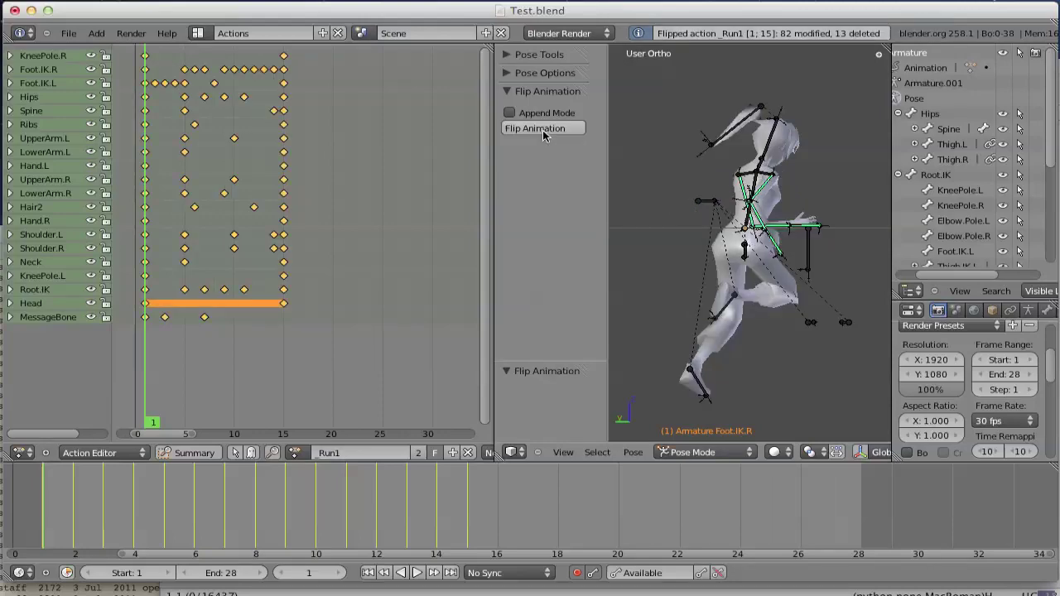
{"action": "left_click", "coordinate": [154, 240]}
{"action": "mouse_move", "coordinate": [154, 240]}
{"action": "left_mouse_down"}
{"action": "mouse_move", "coordinate": [283, 240]}
{"action": "mouse_move", "coordinate": [150, 241]}
{"action": "left_mouse_up"}
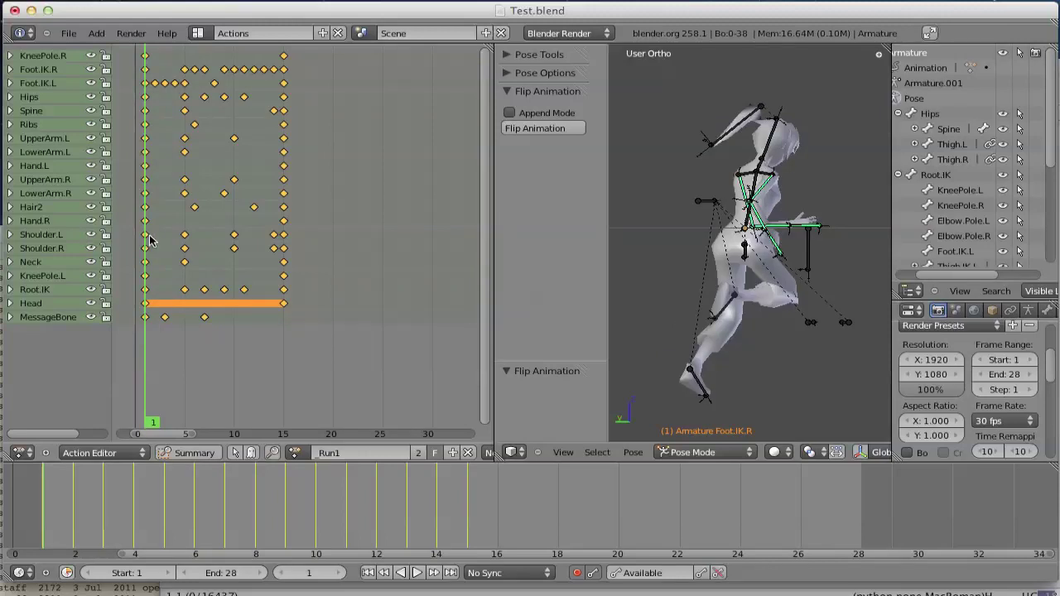
{"action": "key", "text": "ctrl+z"}
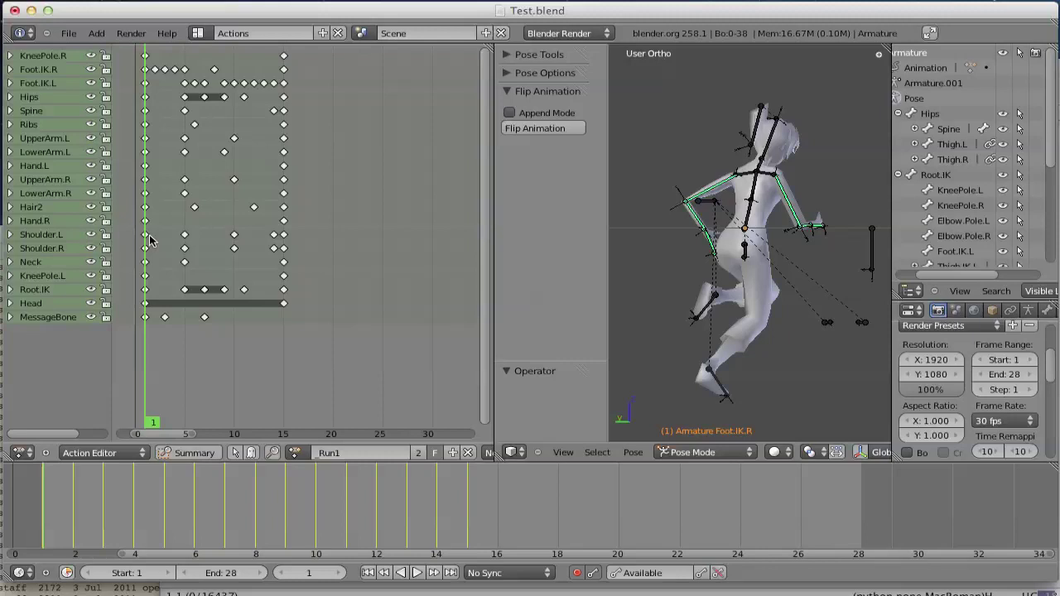
Step: Enable append mode and set the flip range's end frame to 15 while at frame 15
{"action": "left_click", "coordinate": [509, 113]}
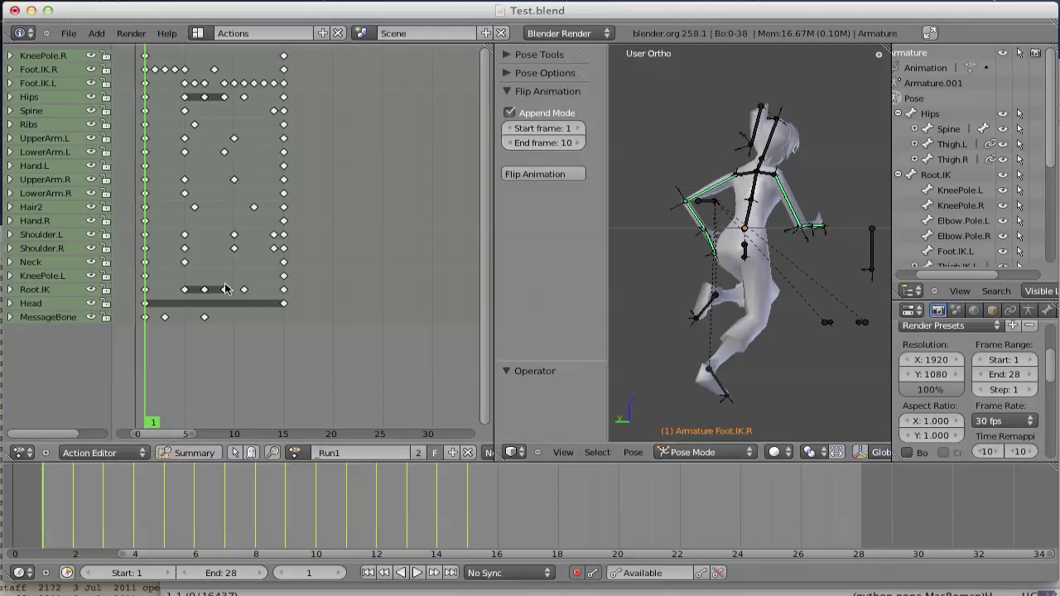
{"action": "left_click", "coordinate": [284, 270]}
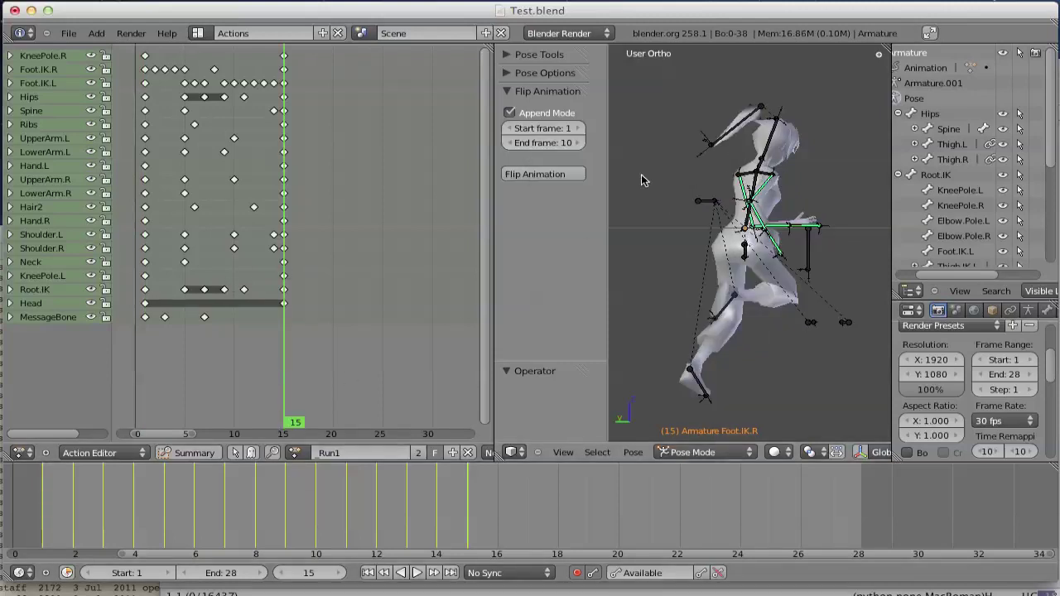
{"action": "left_click", "coordinate": [544, 143]}
{"action": "type", "text": "15"}
{"action": "key", "text": "Return"}
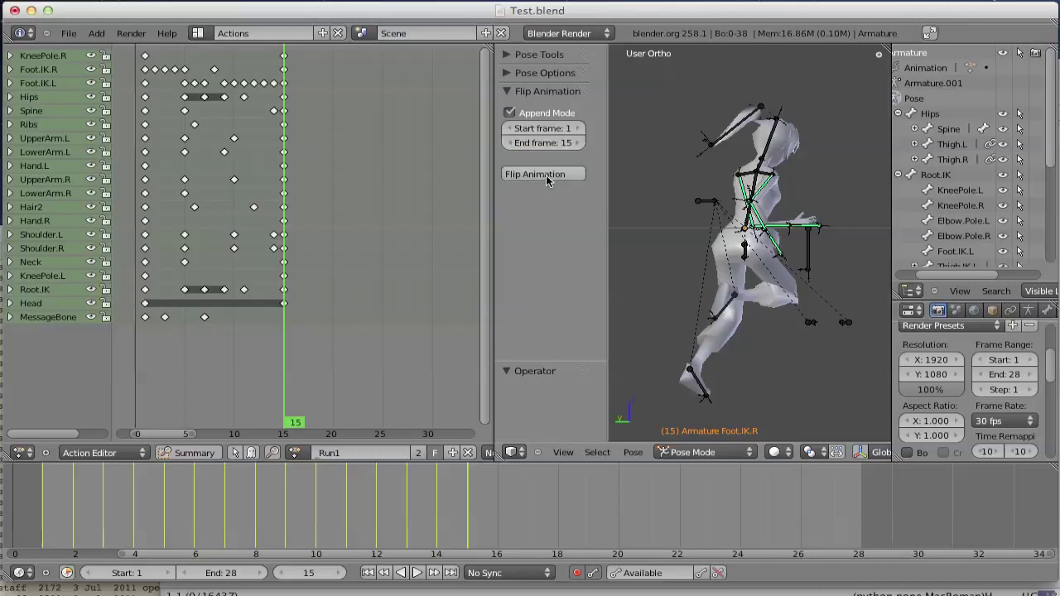
Step: Append the mirrored frames after frame 15 and scrub into the extended run
{"action": "left_click", "coordinate": [545, 175]}
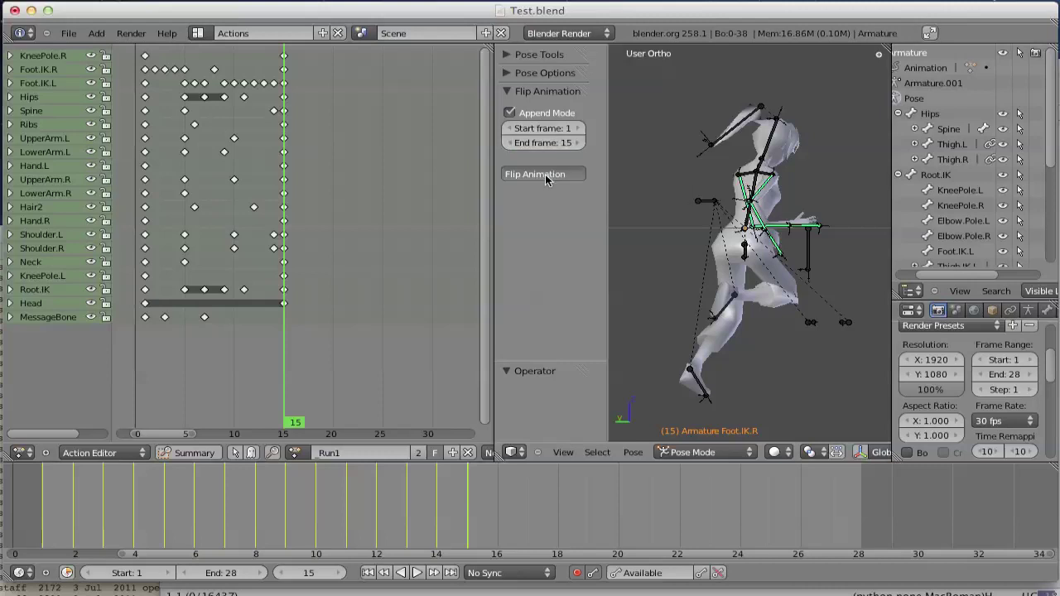
{"action": "left_click", "coordinate": [274, 147]}
{"action": "left_click_drag", "start_coordinate": [274, 147], "coordinate": [353, 165]}
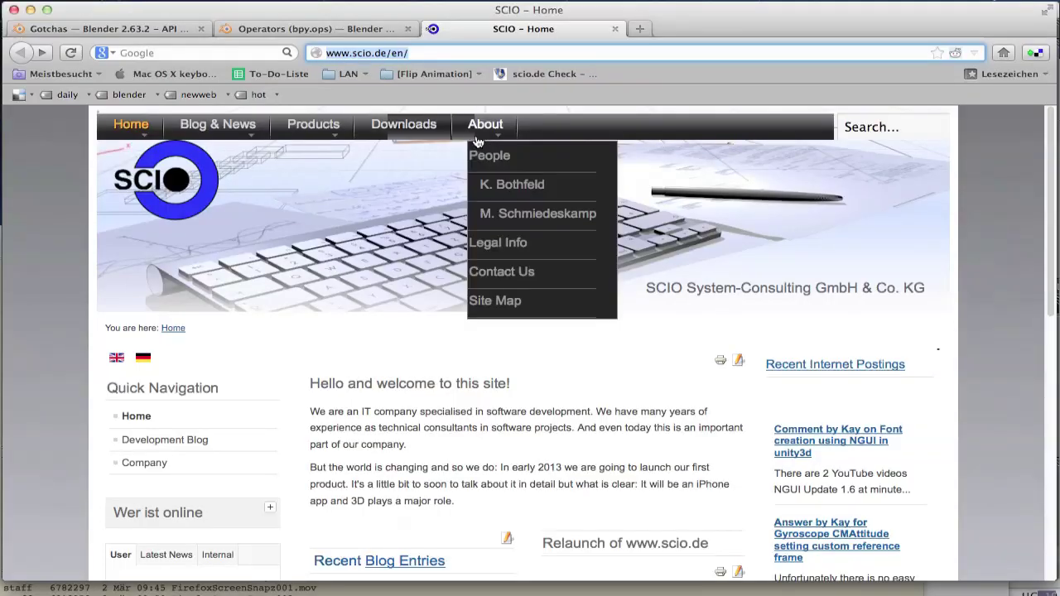
Step: Open the SCIO site's Downloads page listing FlipAnimation.zip
{"action": "left_click", "coordinate": [650, 308]}
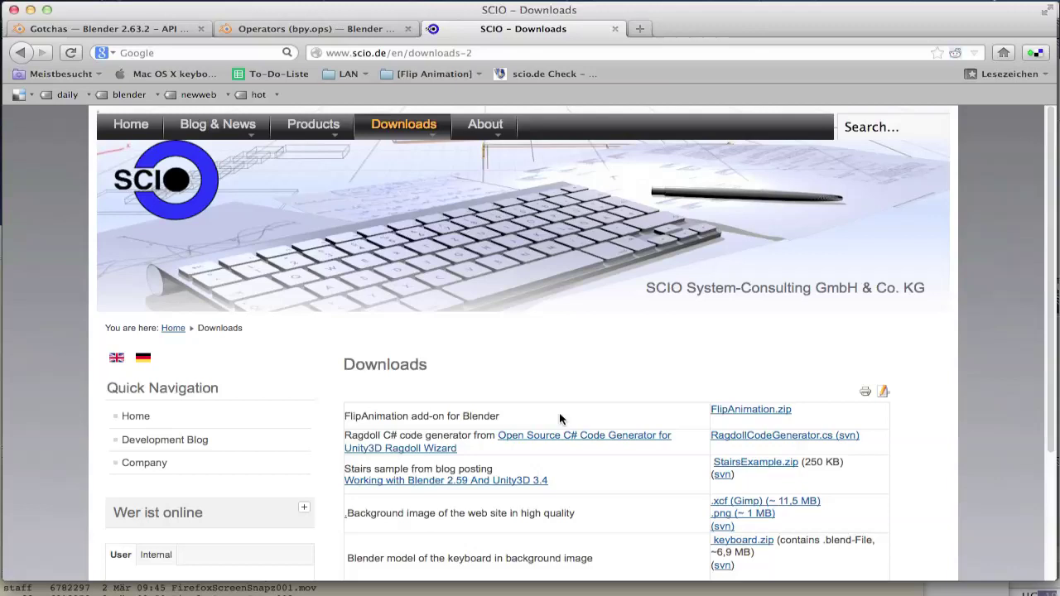
Step: Read the Paste Flipped Poses blog post, check the download in Finder, and return to Blender
{"action": "left_click", "coordinate": [159, 445]}
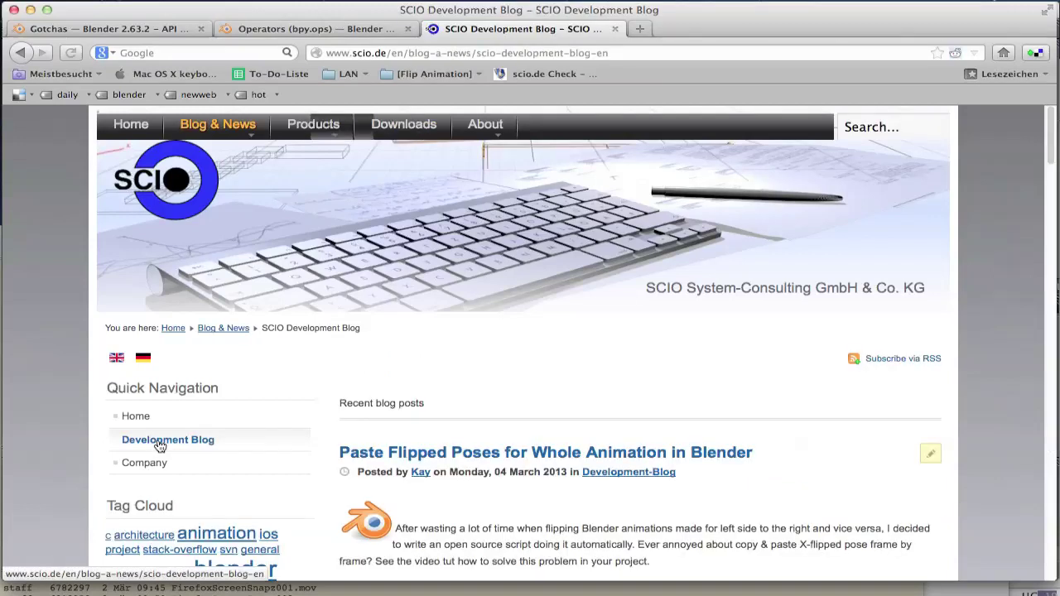
{"action": "triple_click", "coordinate": [654, 456]}
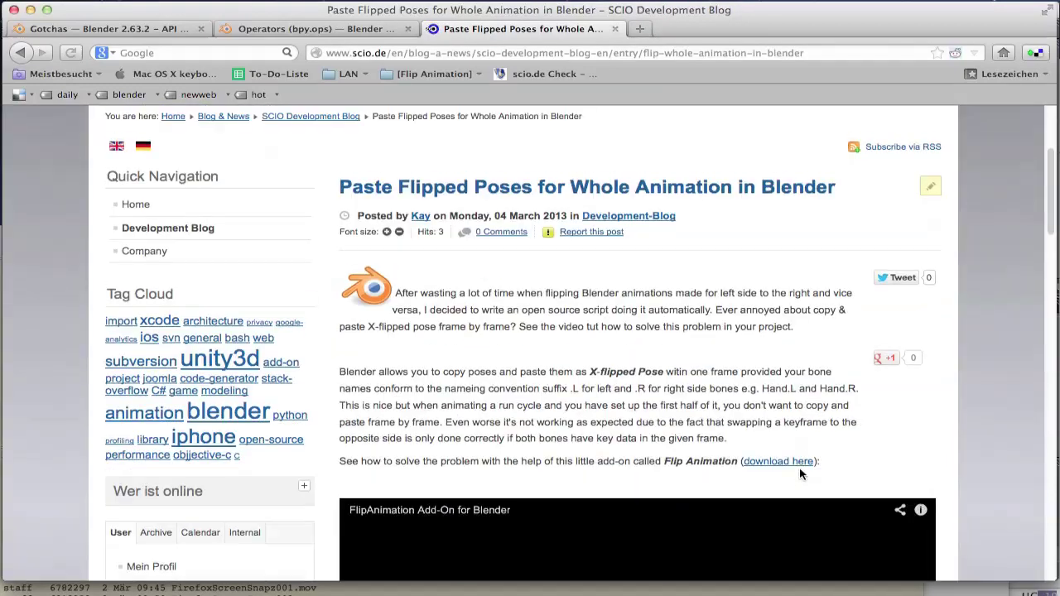
{"action": "scroll", "coordinate": [800, 474], "scroll_direction": "up", "scroll_amount": 3}
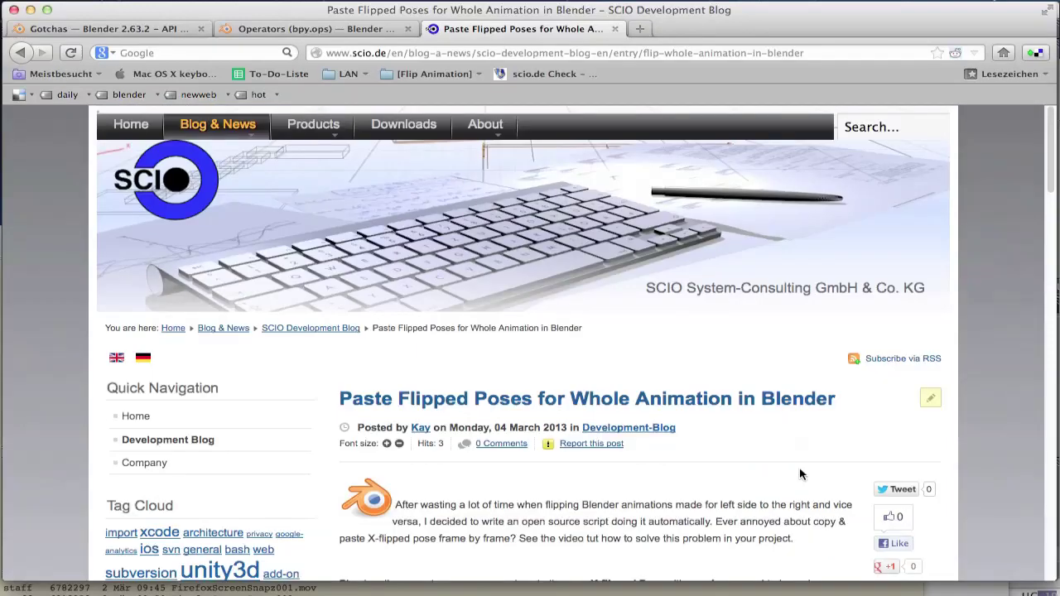
{"action": "scroll", "coordinate": [800, 474], "scroll_direction": "down", "scroll_amount": 4}
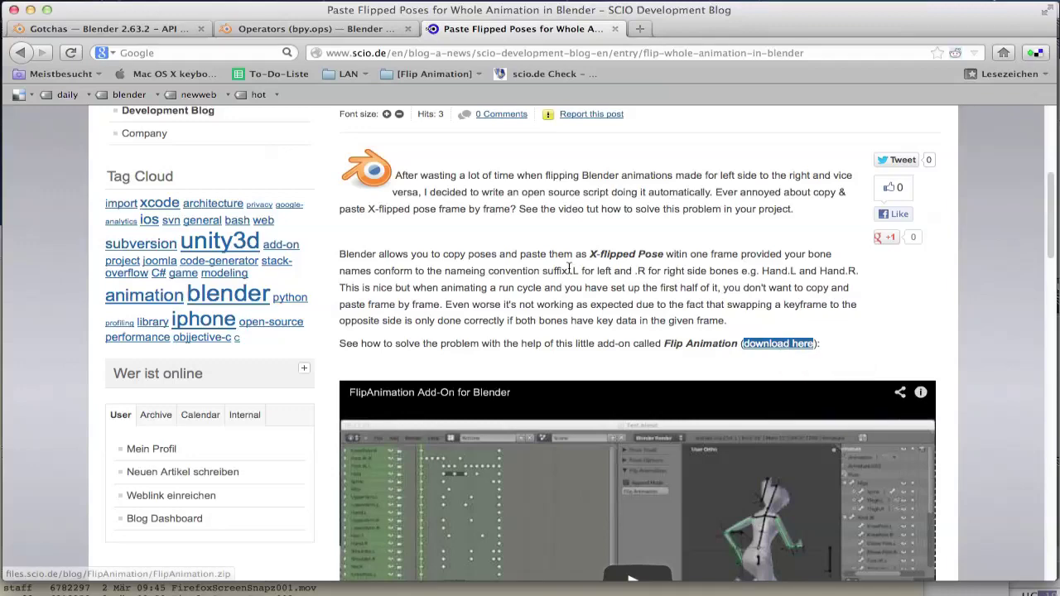
{"action": "key", "text": "super+Tab"}
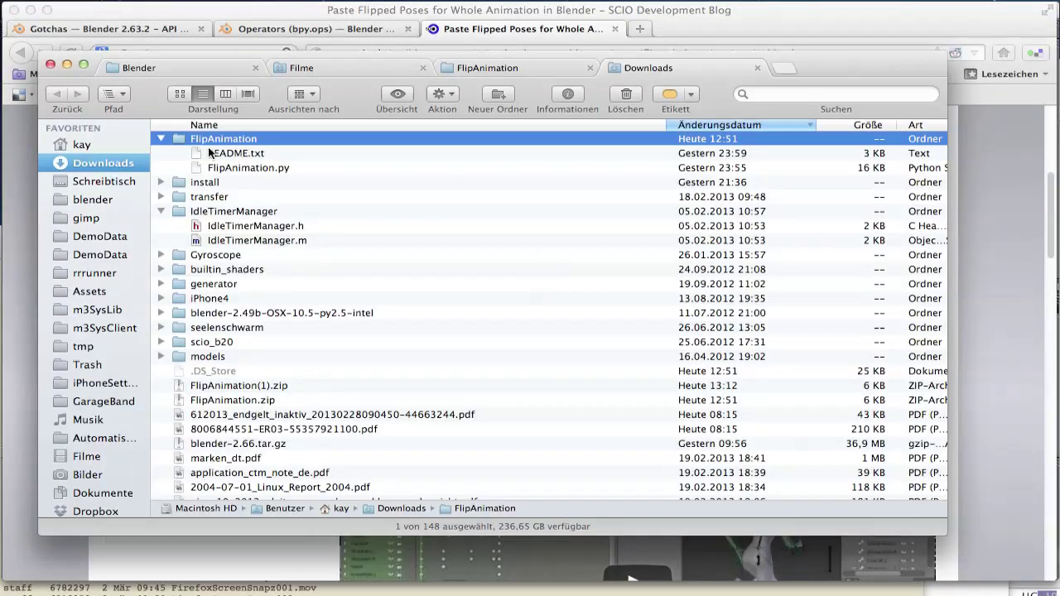
{"action": "key", "text": "super+Tab"}
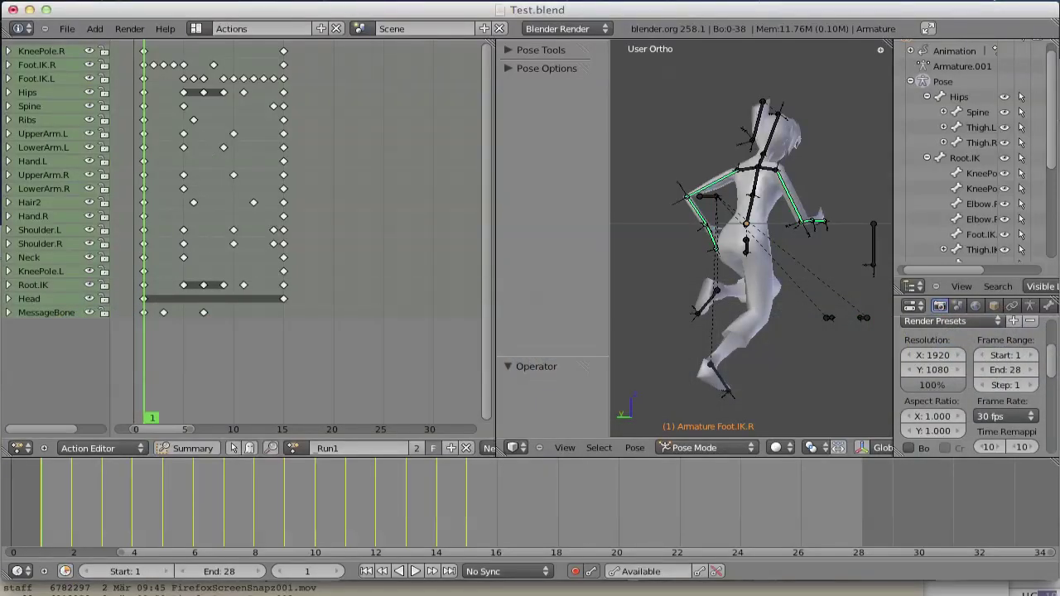
Step: Install Downloads/FlipAnimation/FlipAnimation.py from User Preferences and enable the Flip Animation add-on
{"action": "left_click", "coordinate": [67, 28]}
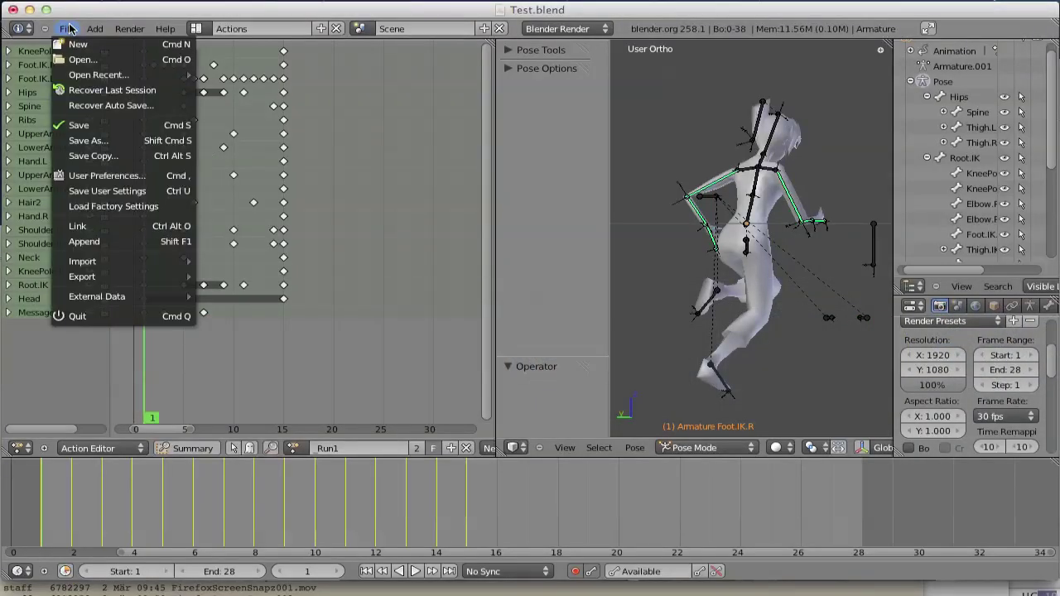
{"action": "left_click", "coordinate": [130, 176]}
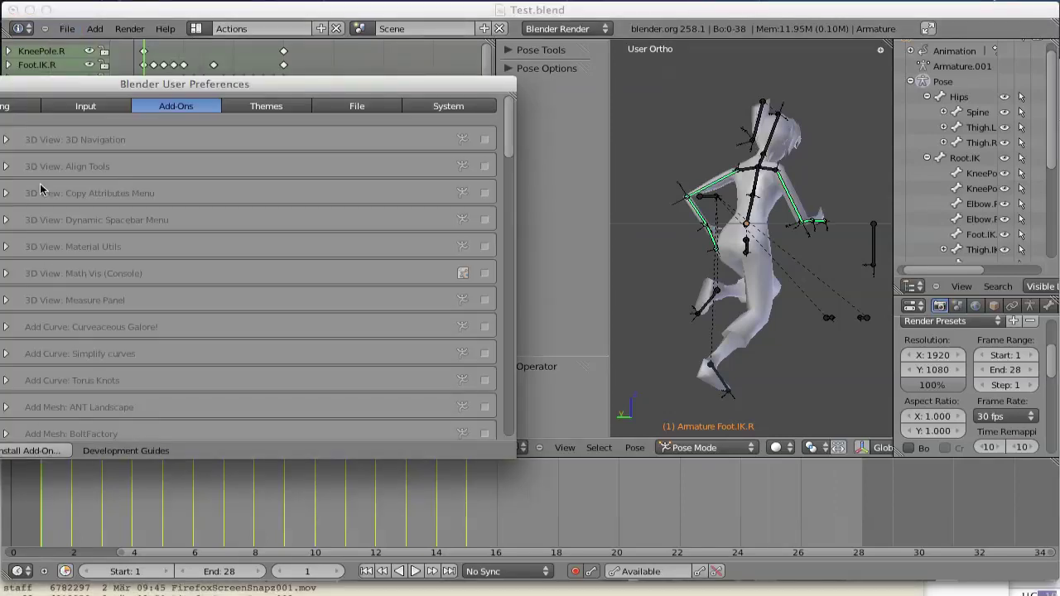
{"action": "left_click_drag", "start_coordinate": [86, 86], "coordinate": [357, 97]}
{"action": "left_click", "coordinate": [297, 462]}
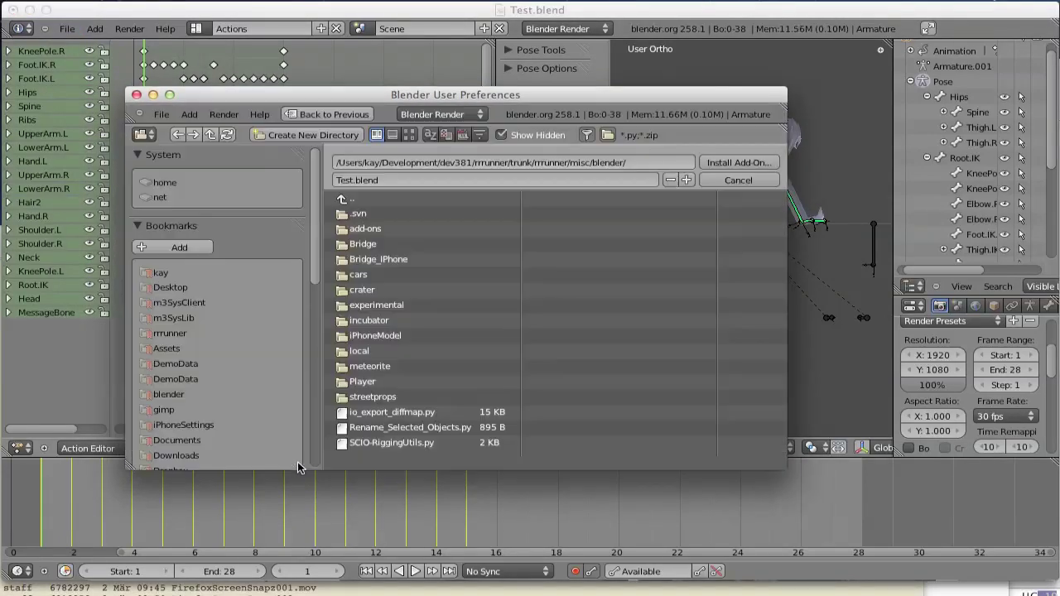
{"action": "left_click", "coordinate": [190, 455]}
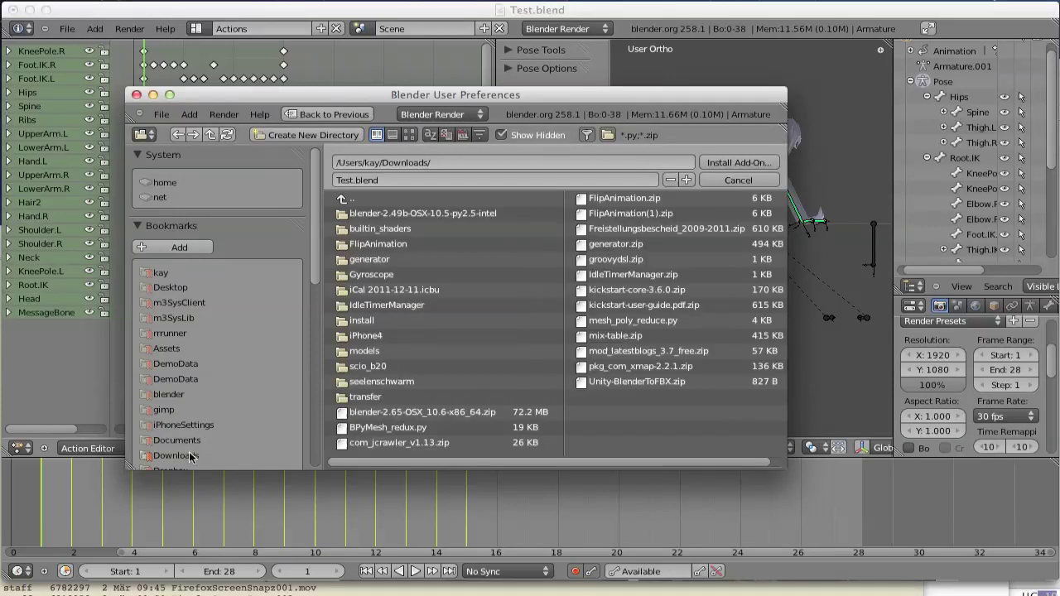
{"action": "left_click", "coordinate": [355, 238]}
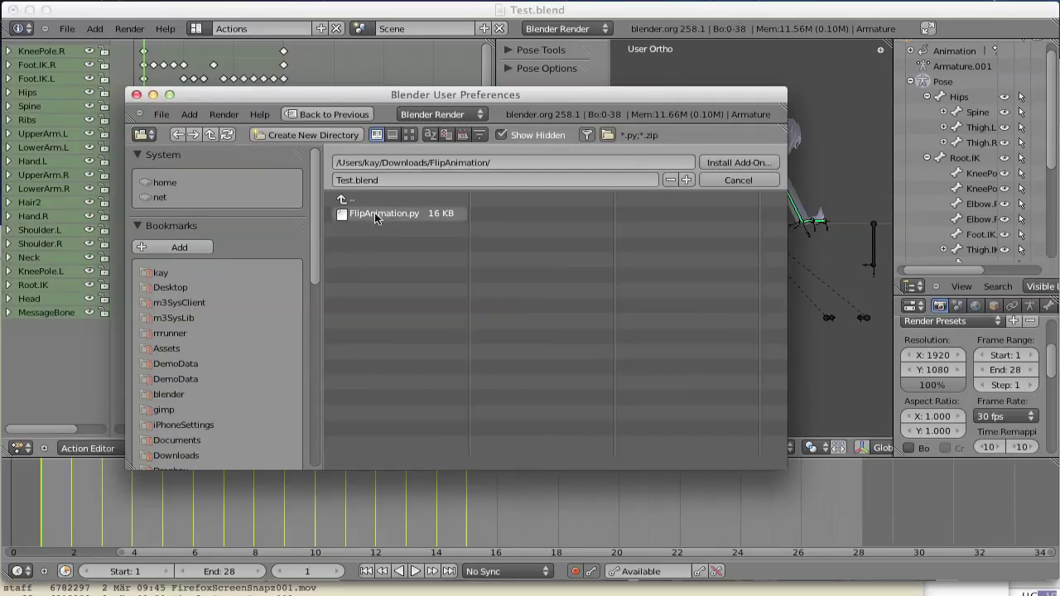
{"action": "double_click", "coordinate": [374, 213]}
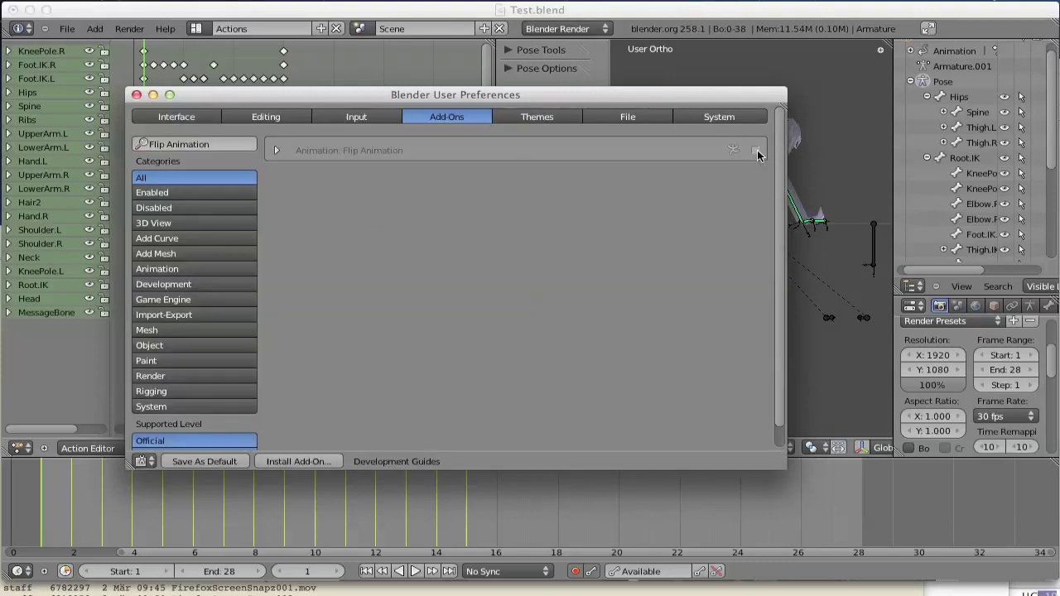
{"action": "left_click", "coordinate": [756, 151]}
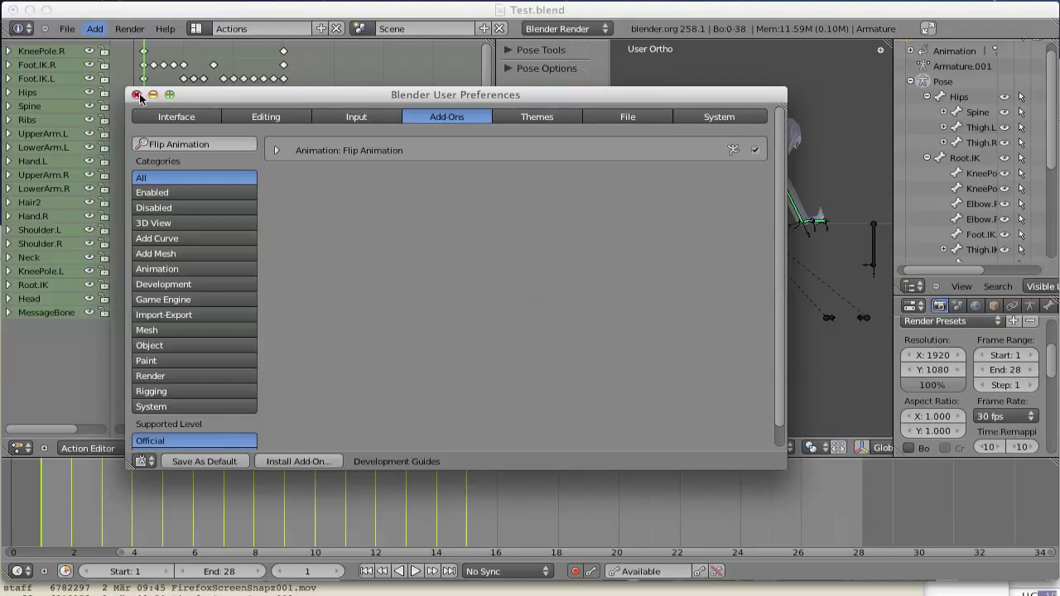
{"action": "left_click", "coordinate": [137, 96]}
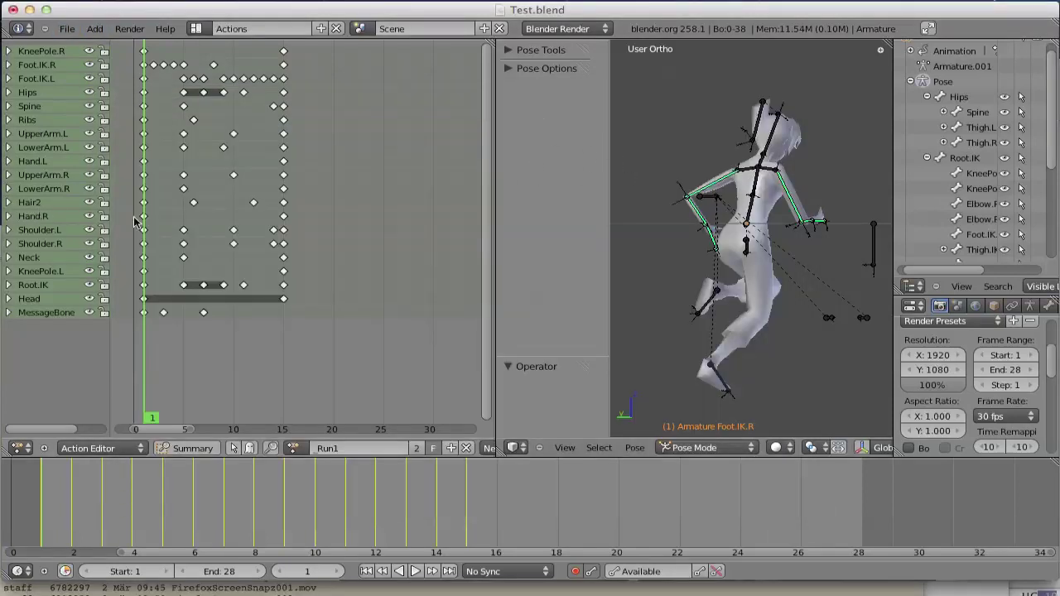
Step: Scrub the _Run1 action through frames 1–4 and select the Foot.IK.R bone
{"action": "left_click", "coordinate": [174, 221]}
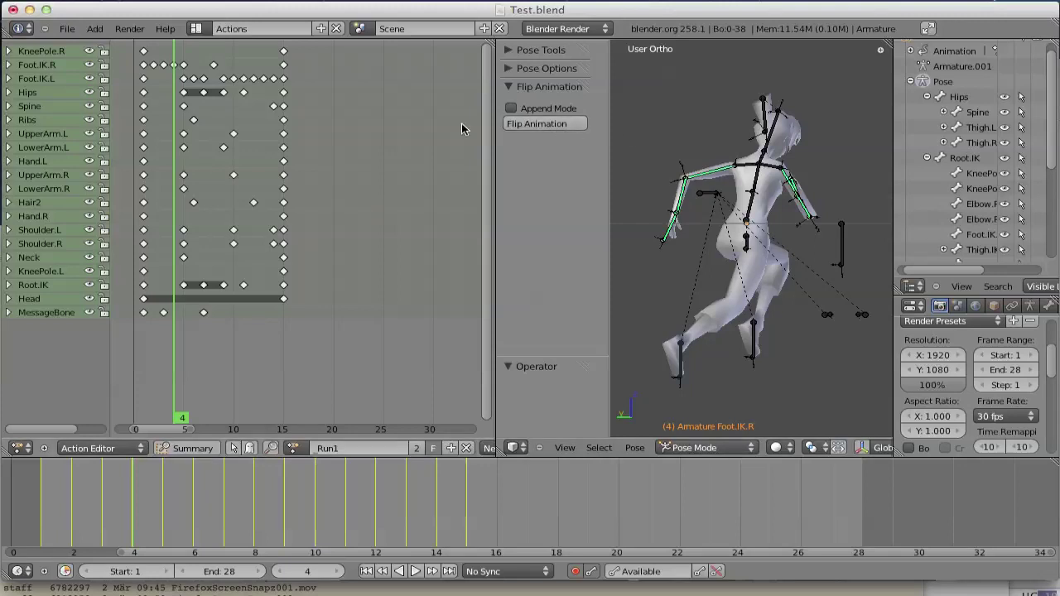
{"action": "left_click", "coordinate": [144, 174]}
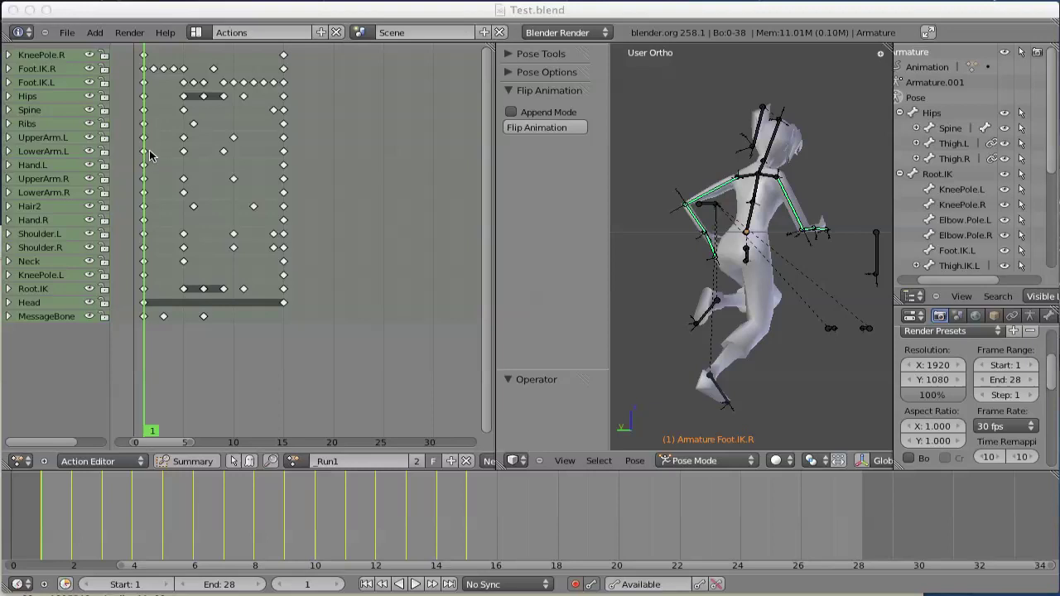
{"action": "left_click_drag", "start_coordinate": [149, 155], "coordinate": [162, 154]}
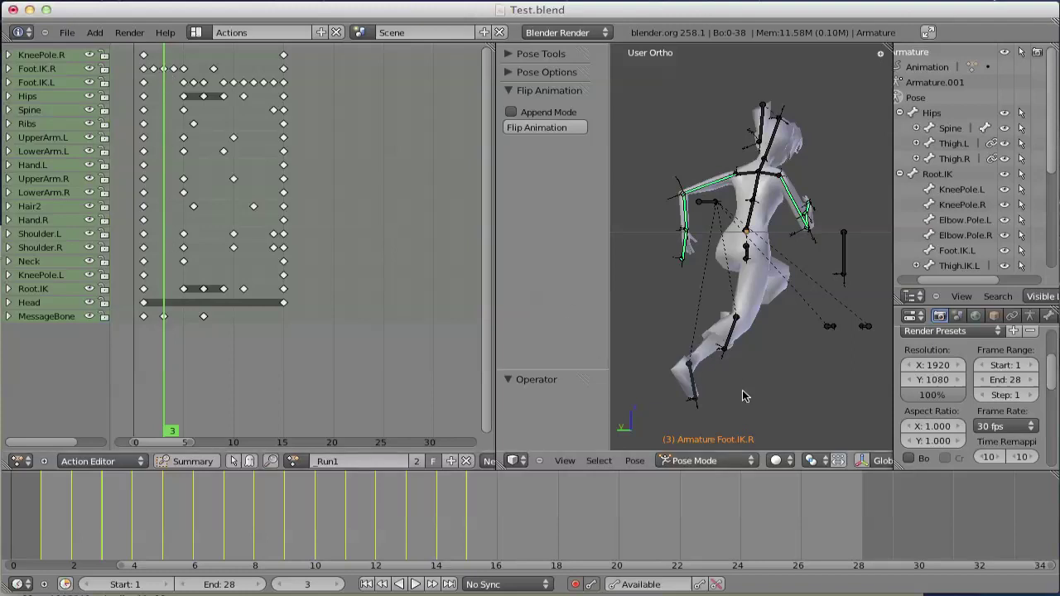
{"action": "right_click", "coordinate": [692, 383]}
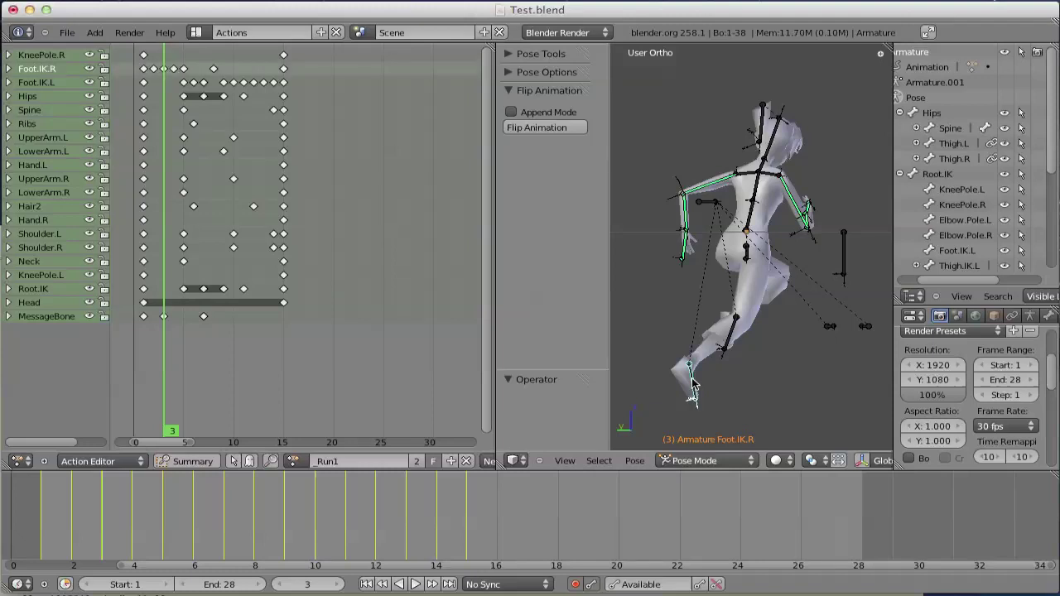
Step: Copy MessageBone's pose, paste it X-flipped onto the rig, then undo the paste
{"action": "right_click", "coordinate": [845, 256]}
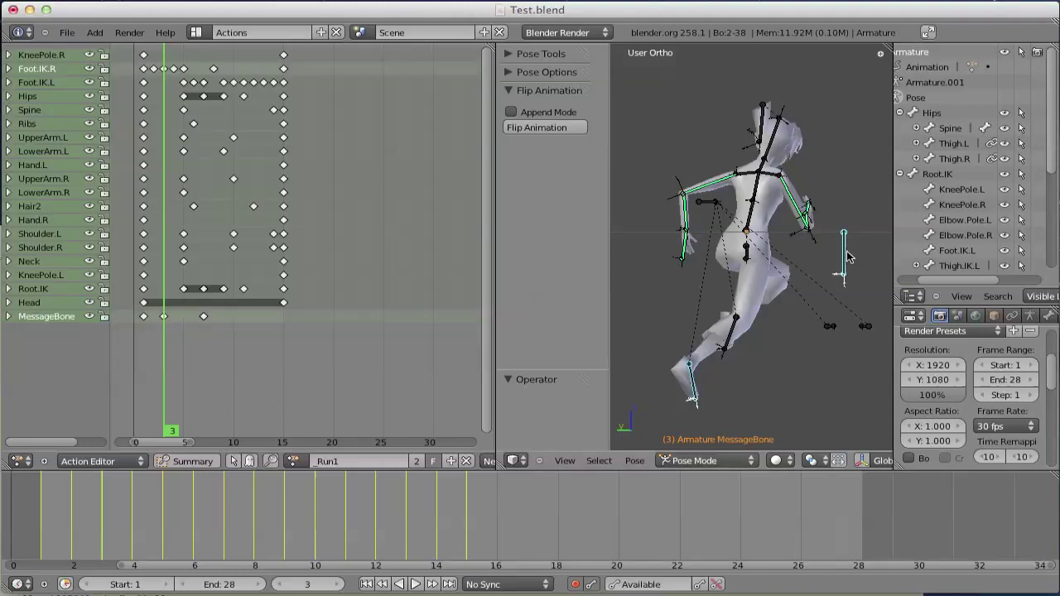
{"action": "left_click", "coordinate": [634, 461]}
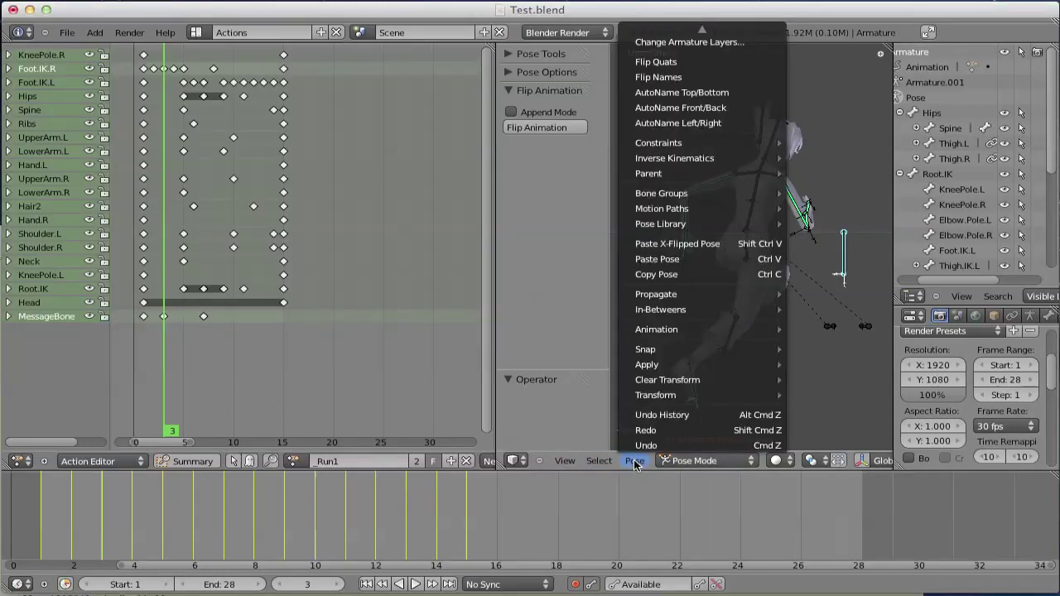
{"action": "left_click", "coordinate": [667, 278]}
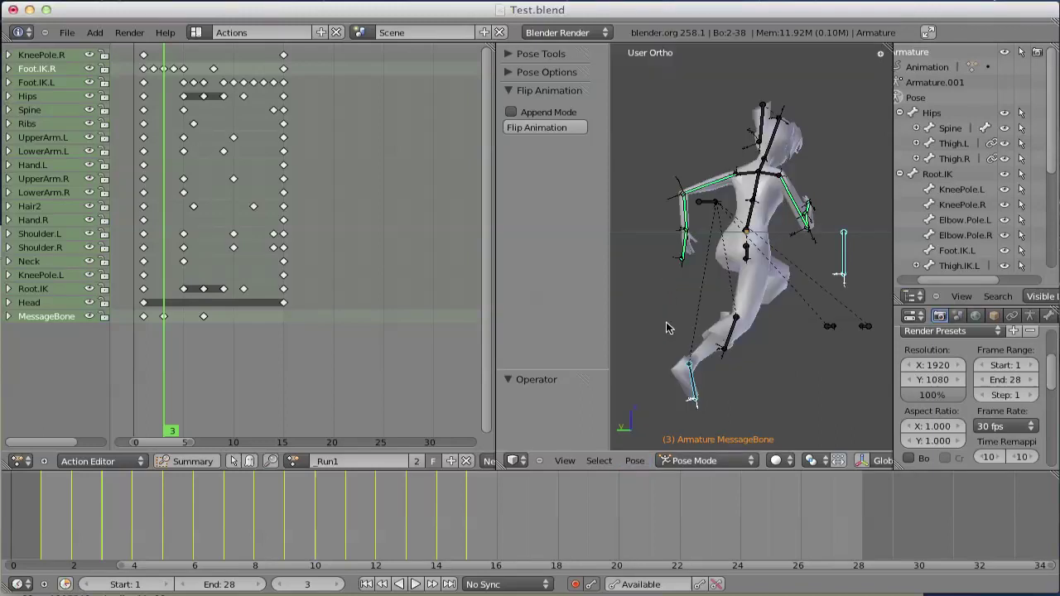
{"action": "left_click", "coordinate": [634, 462]}
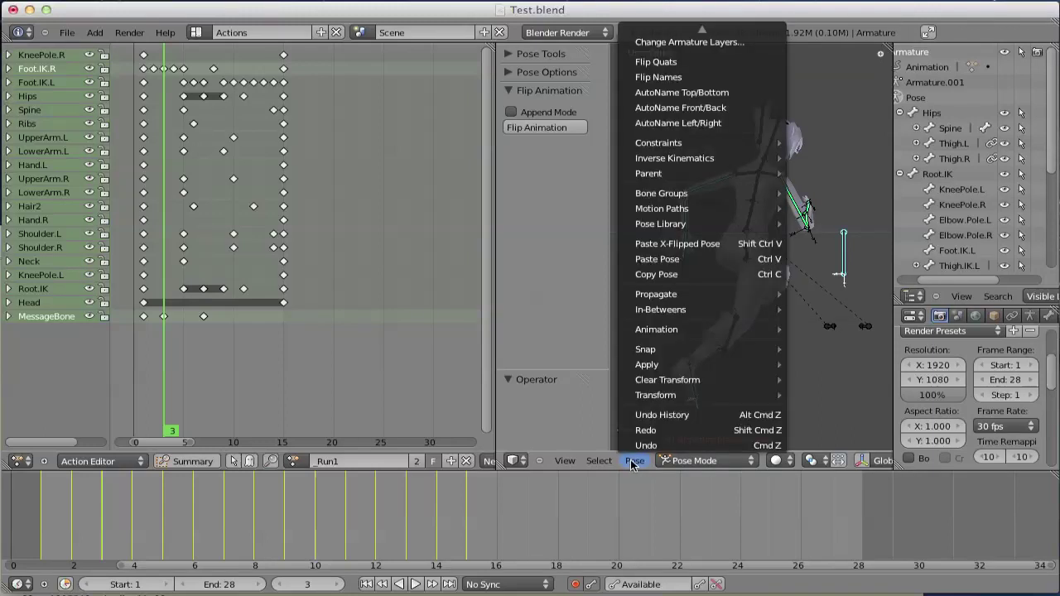
{"action": "left_click", "coordinate": [653, 244]}
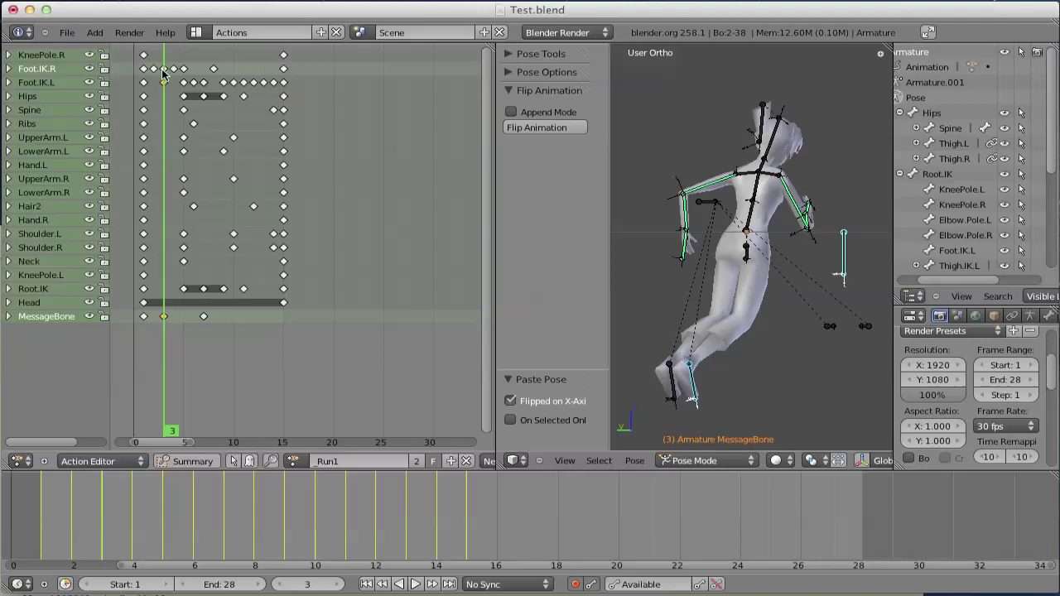
{"action": "key", "text": "ctrl+z"}
{"action": "key", "text": "ctrl+z"}
{"action": "key", "text": "ctrl+z"}
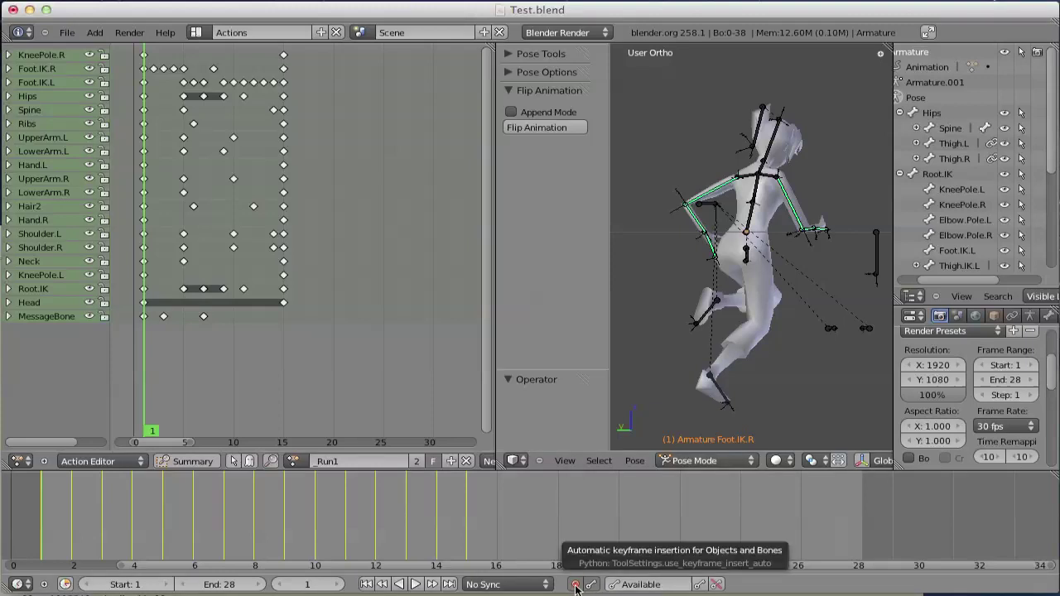
Step: Turn on auto-keyframe, attempt Flip Animation on Run1, then re-enable the record button
{"action": "left_click", "coordinate": [575, 584]}
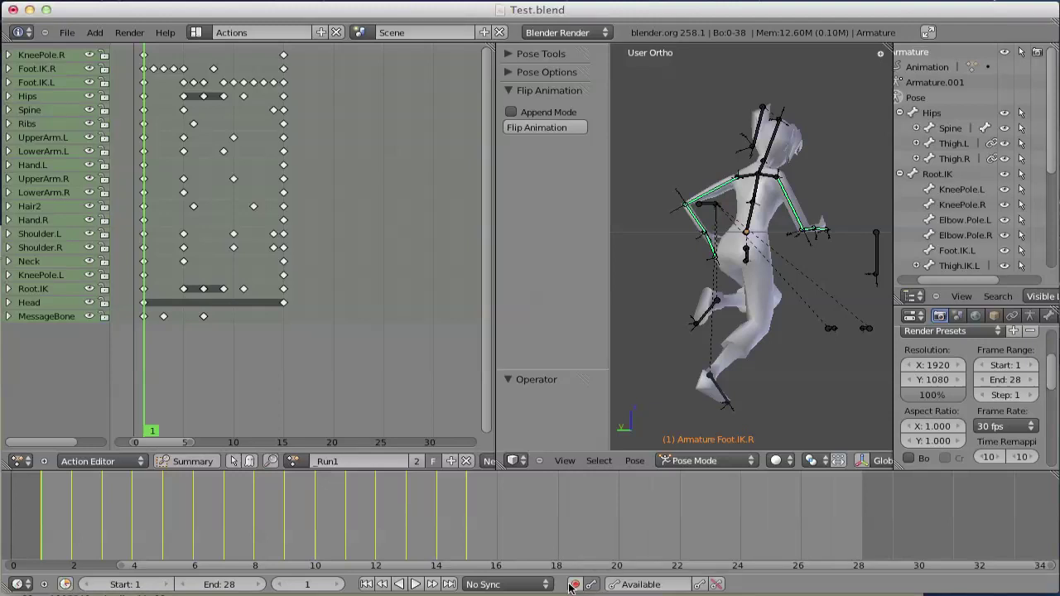
{"action": "left_click", "coordinate": [555, 127]}
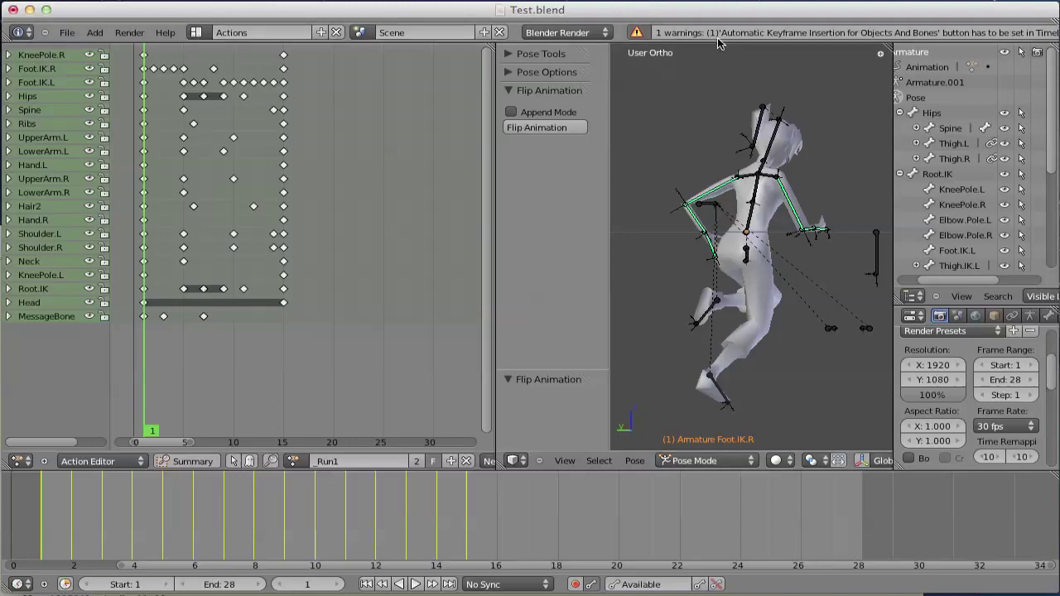
{"action": "left_click", "coordinate": [575, 585]}
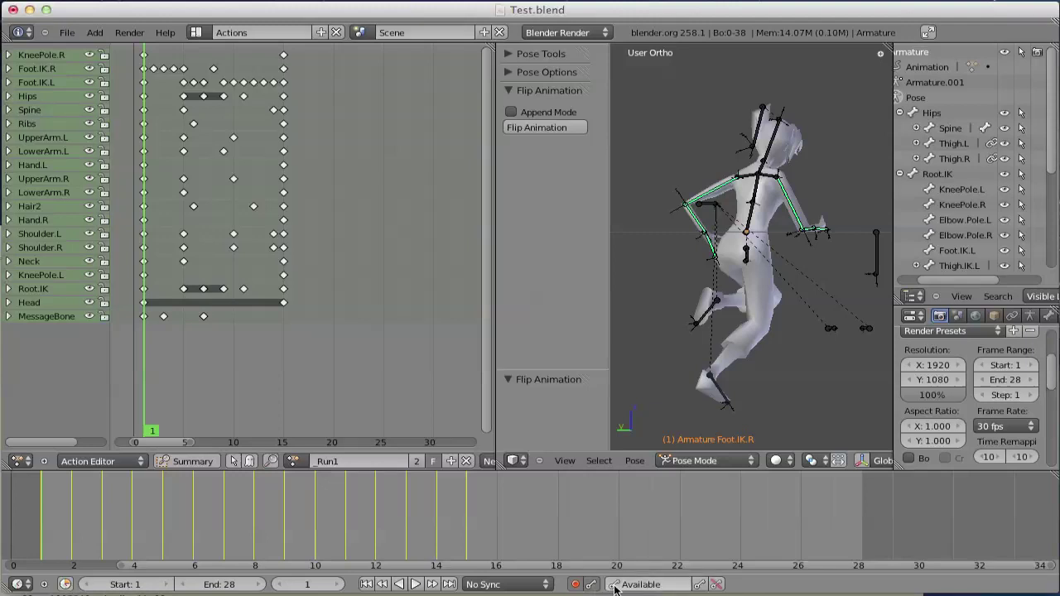
Step: Expand and collapse Foot.IK.L's location and rotation channels, then reopen the Keying Set list
{"action": "left_click", "coordinate": [613, 585]}
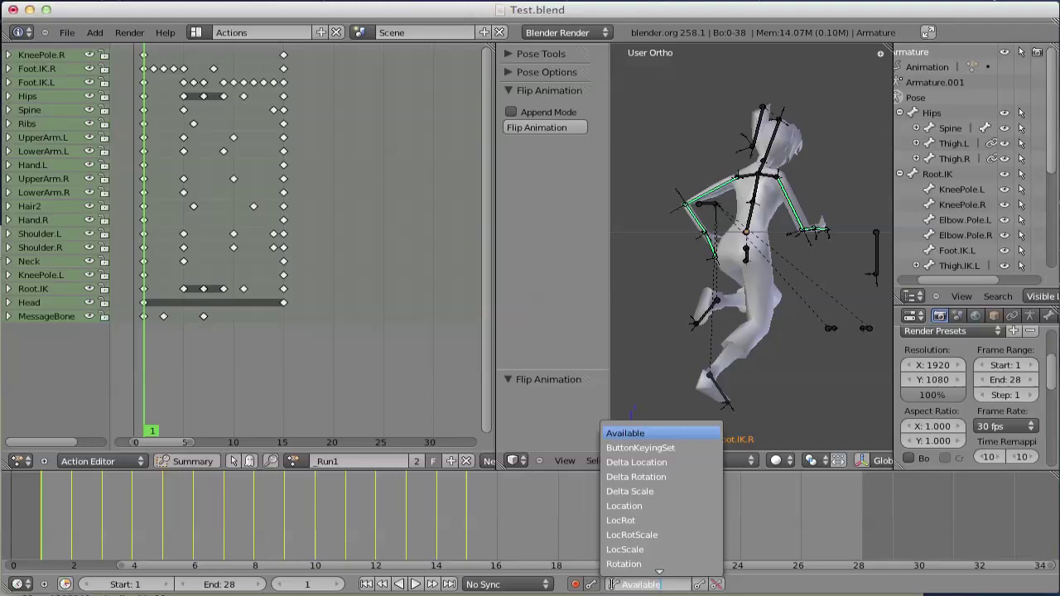
{"action": "left_click", "coordinate": [613, 585]}
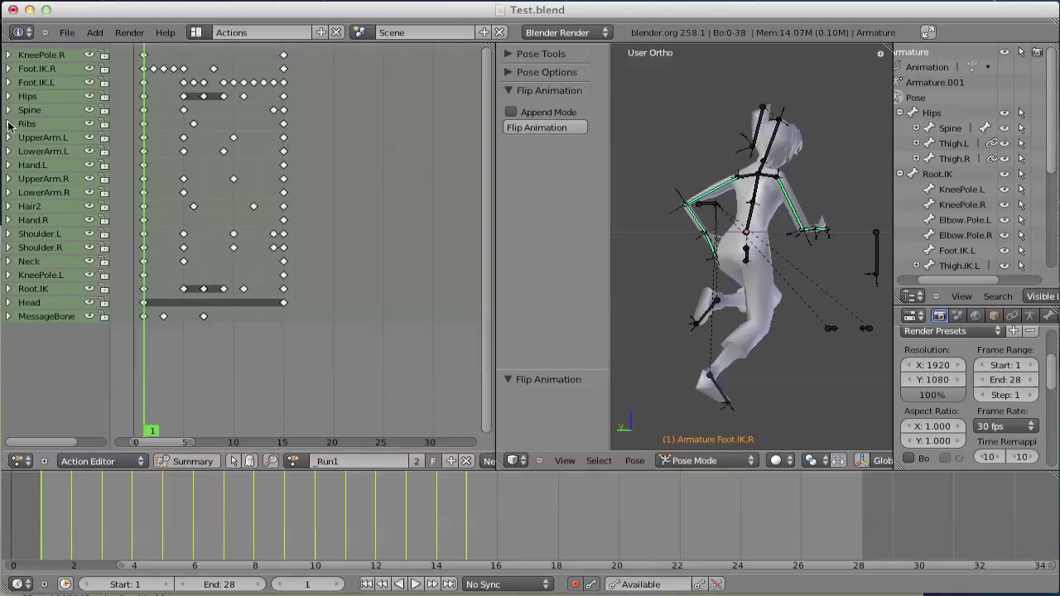
{"action": "left_click", "coordinate": [10, 83]}
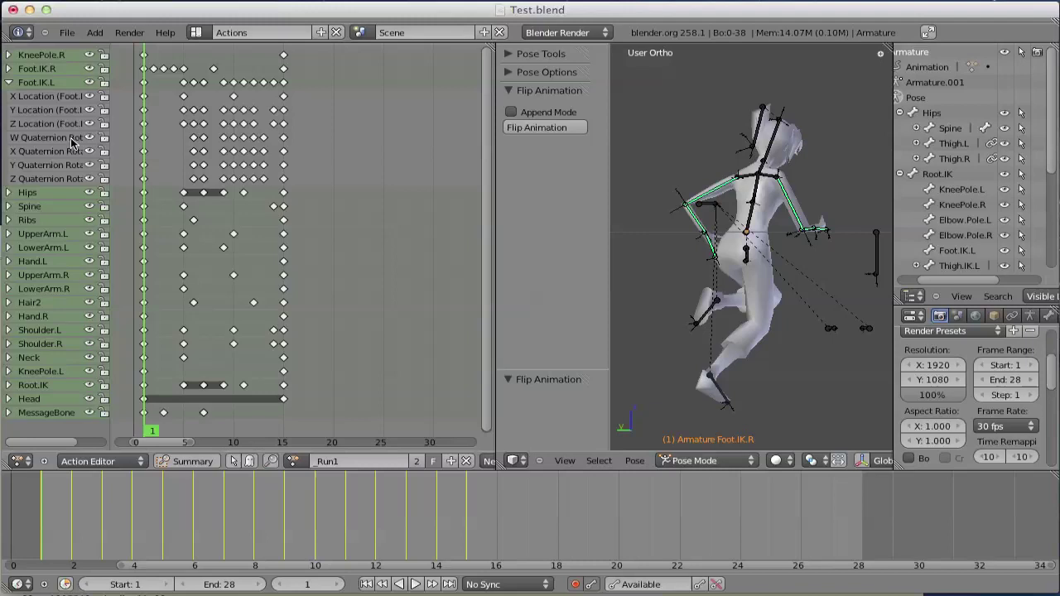
{"action": "left_click", "coordinate": [8, 83]}
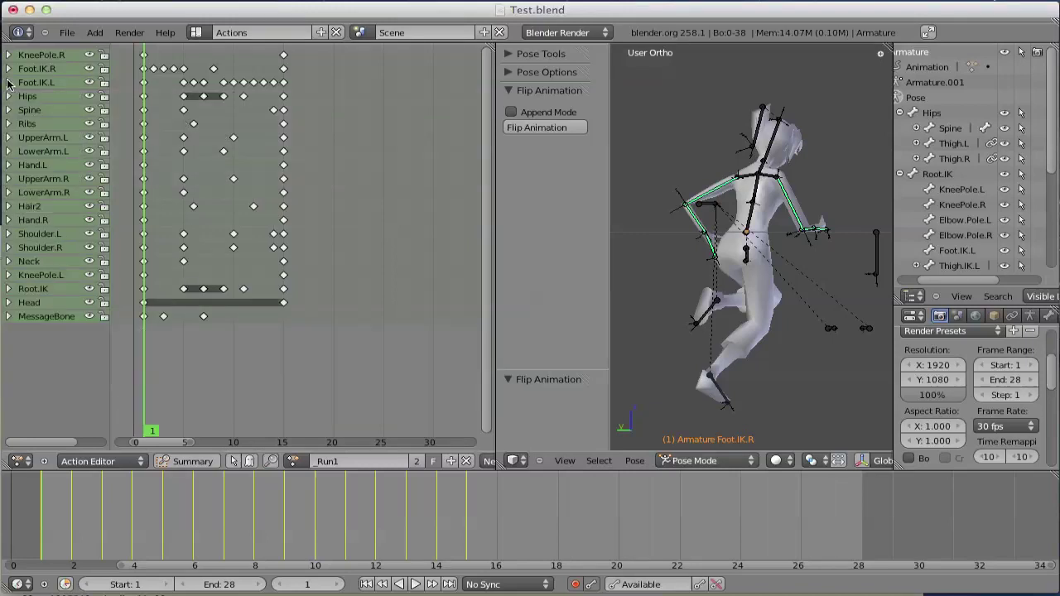
{"action": "left_click", "coordinate": [612, 585]}
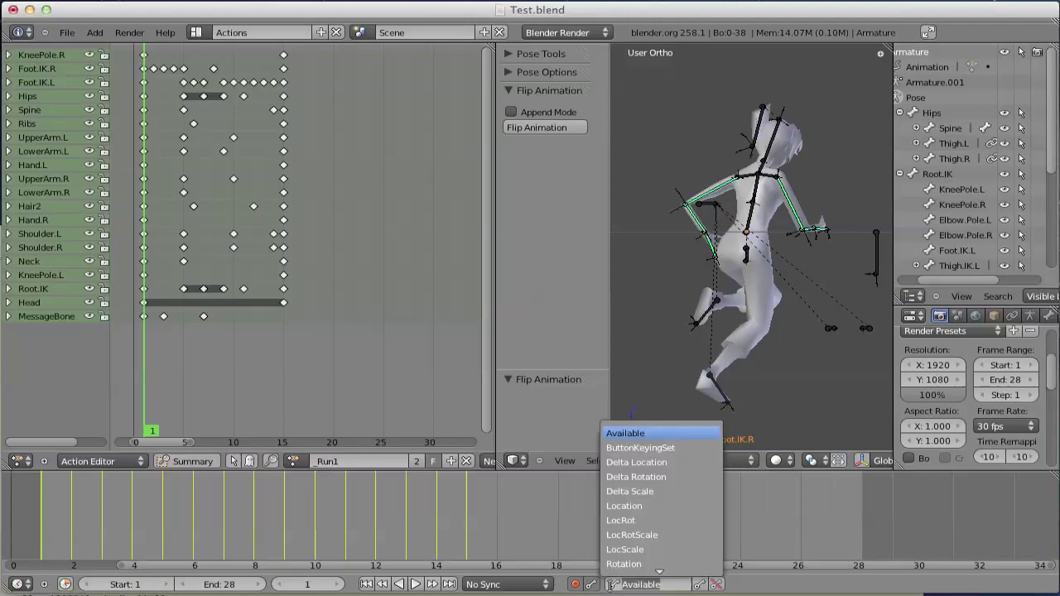
Step: Flip Run1 with Location as the keying set and play it from the Right view
{"action": "left_click", "coordinate": [622, 507]}
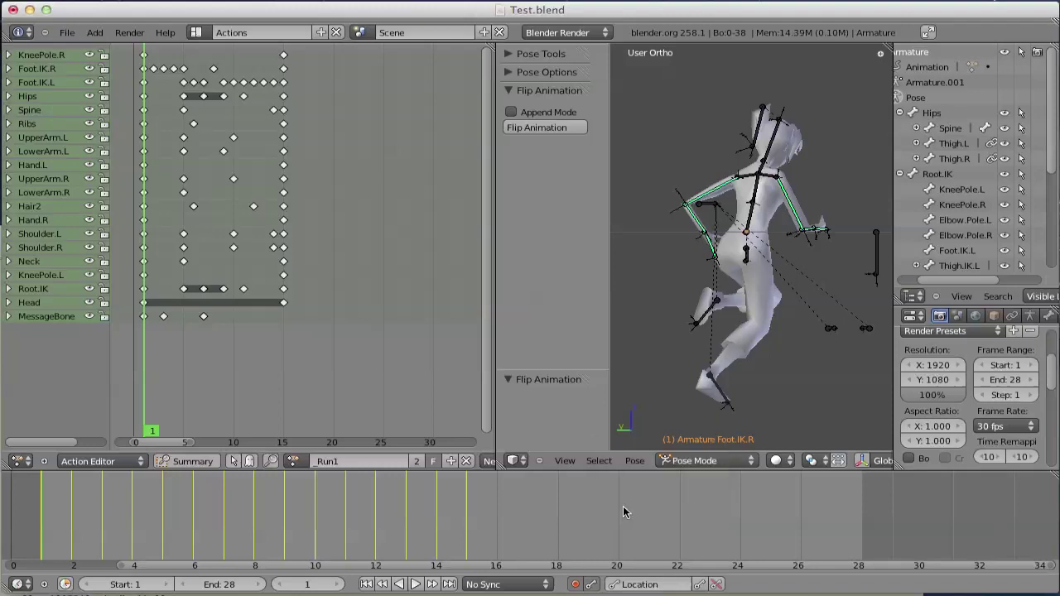
{"action": "left_click", "coordinate": [543, 130]}
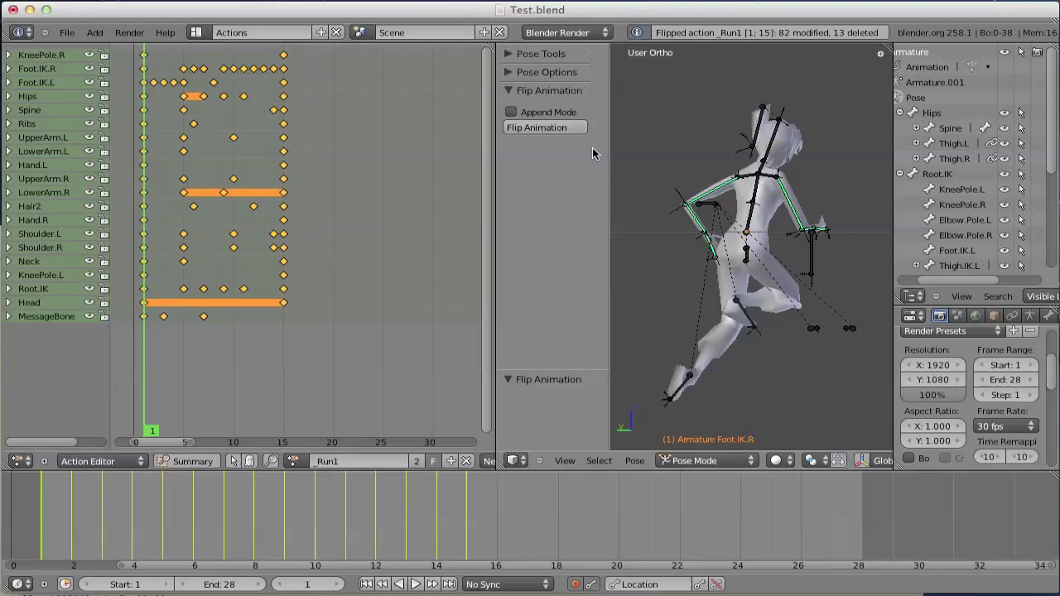
{"action": "key", "text": "KP_3"}
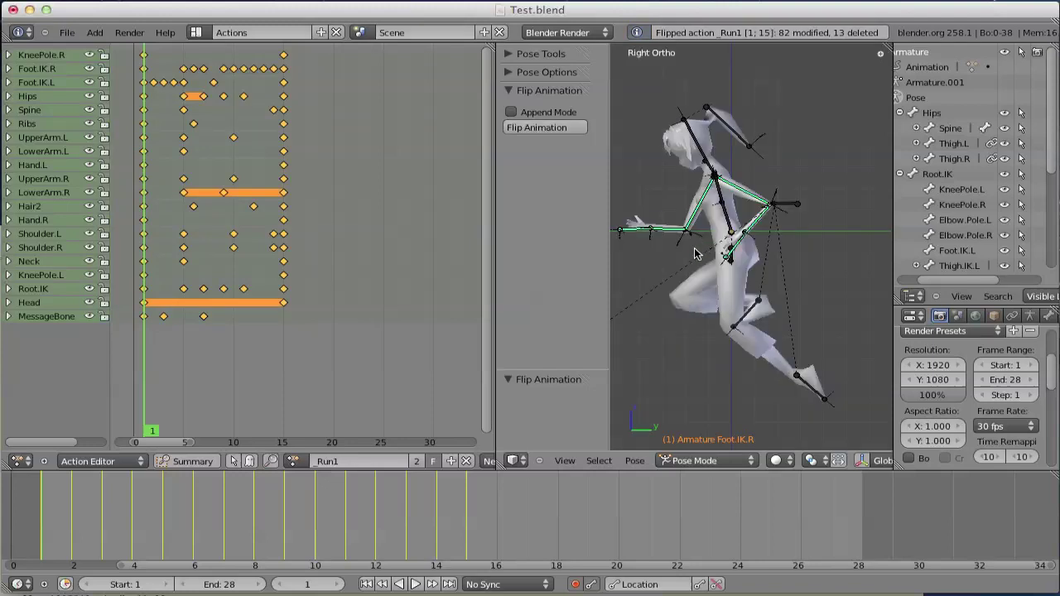
{"action": "key", "text": "Right"}
{"action": "key", "text": "alt+a"}
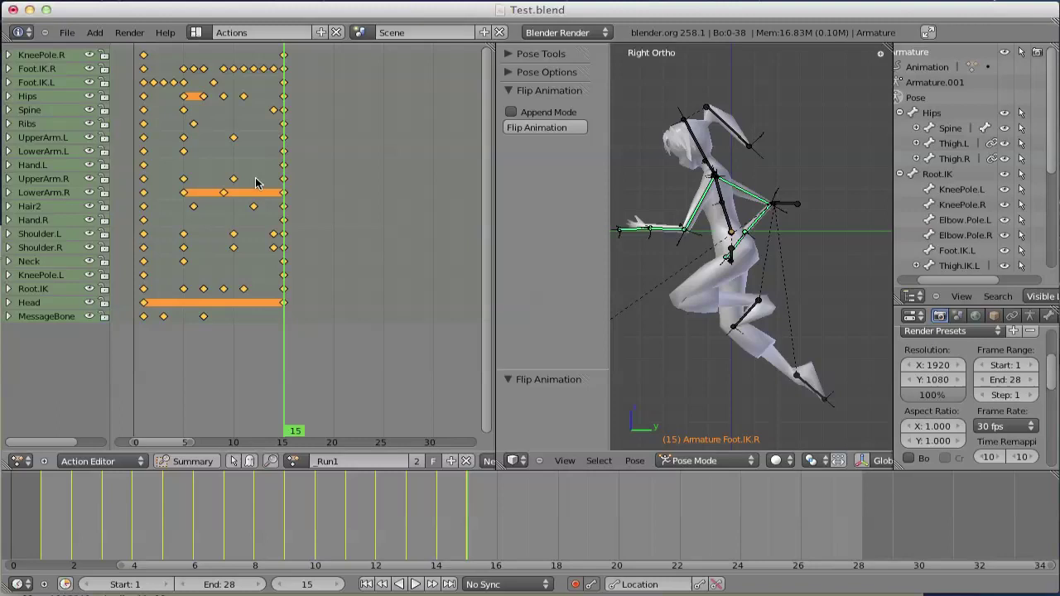
{"action": "key", "text": "Escape"}
Step: Revert to the unflipped action and pan the view to shift the character right
{"action": "key", "text": "a"}
{"action": "key", "text": "ctrl+KP_Add"}
{"action": "key", "text": "ctrl+KP_Subtract"}
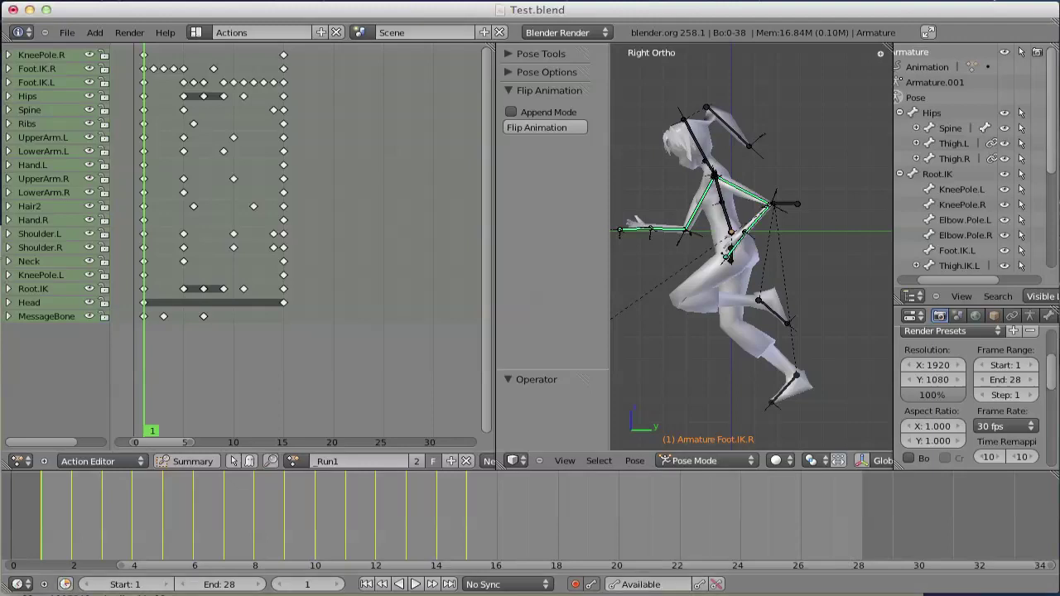
{"action": "key", "text": "ctrl+KP_4"}
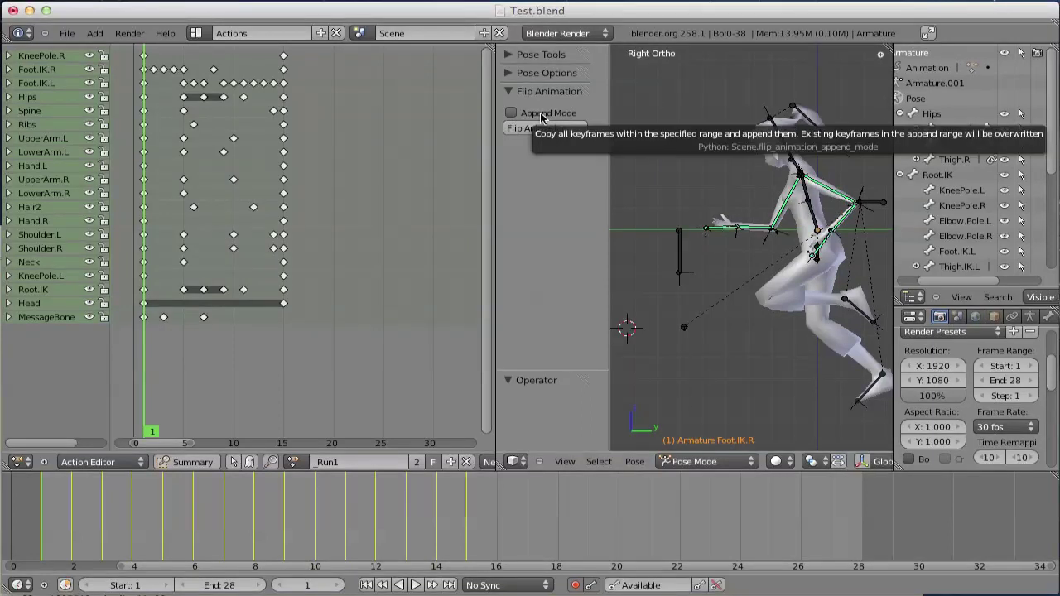
Step: Enable Append Mode and undo a flip attempted with start frame 0, keeping start frame 1
{"action": "left_click", "coordinate": [542, 116]}
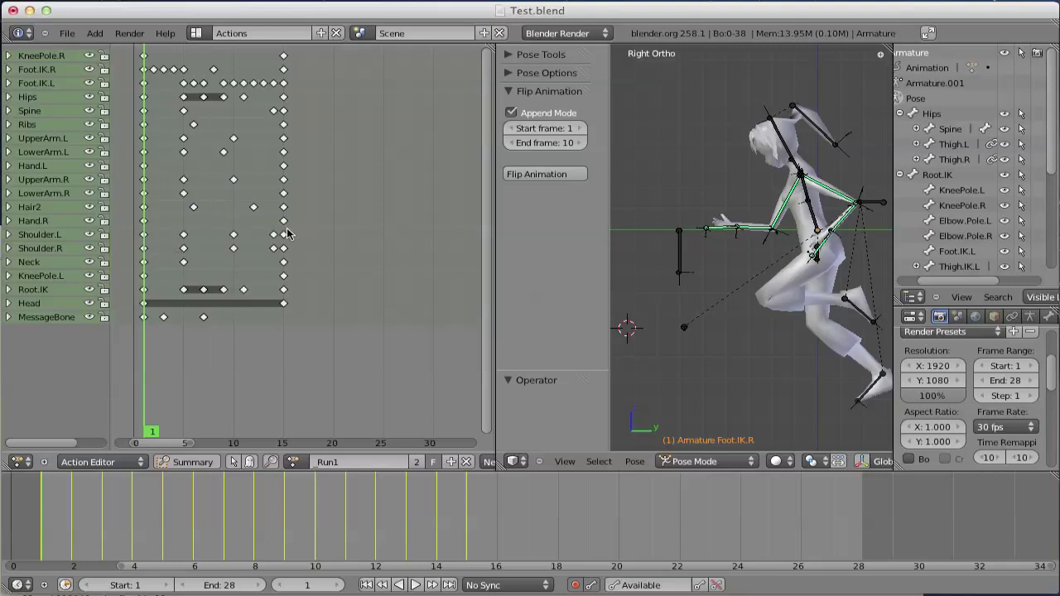
{"action": "left_click", "coordinate": [513, 129]}
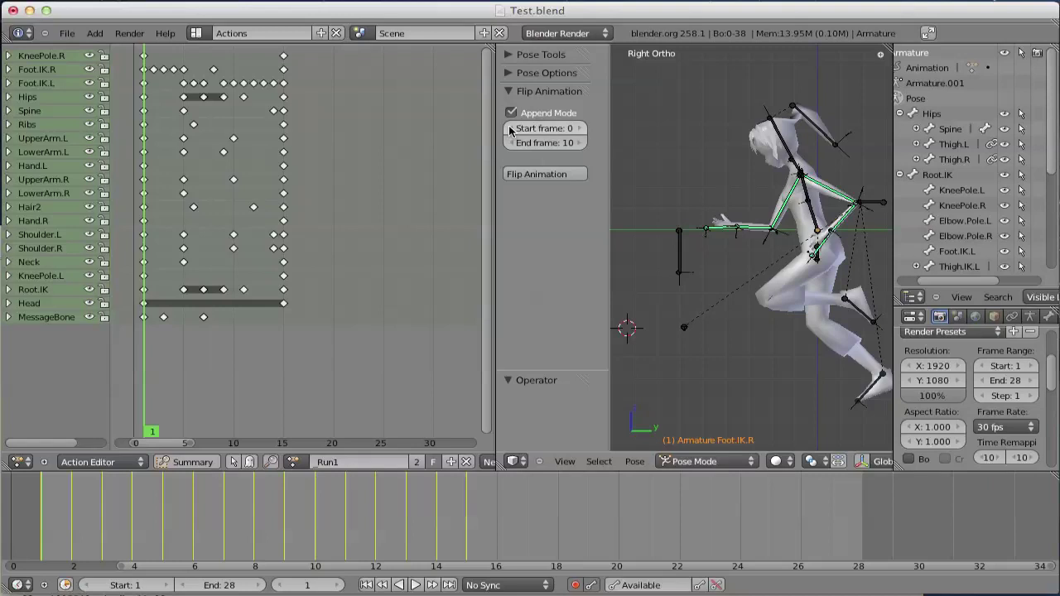
{"action": "left_click", "coordinate": [539, 175]}
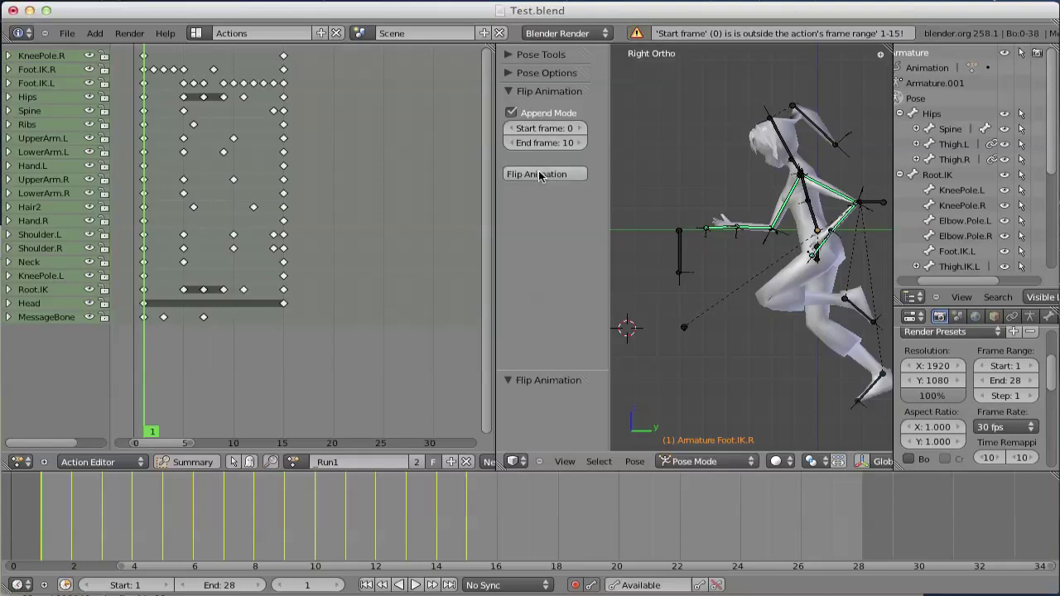
{"action": "key", "text": "ctrl+z"}
{"action": "key", "text": "ctrl+z"}
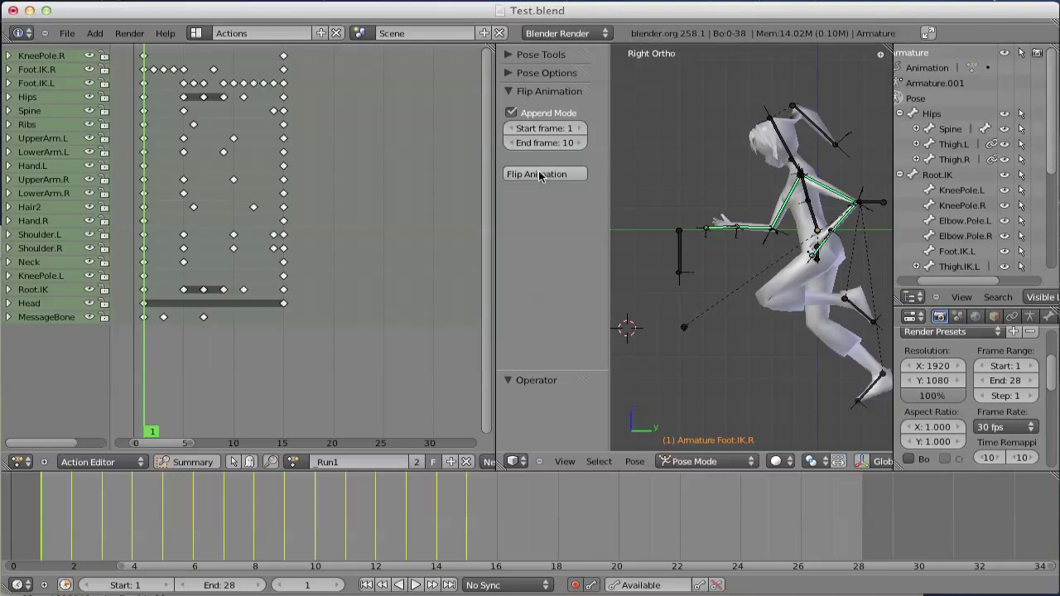
Step: Set the flip range's end frame to 15
{"action": "left_click", "coordinate": [542, 143]}
{"action": "type", "text": "15"}
{"action": "key", "text": "Return"}
Step: Key MessageBone at frames 19, 20 and 21, then append a mirrored copy of Run1 frames 1–15
{"action": "left_click", "coordinate": [327, 209]}
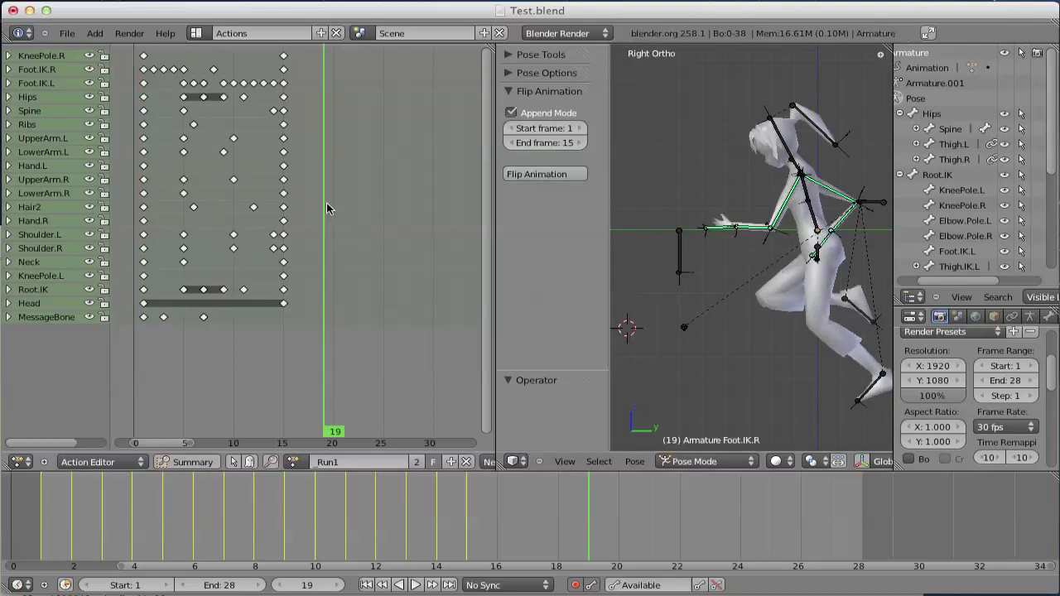
{"action": "right_click", "coordinate": [680, 254]}
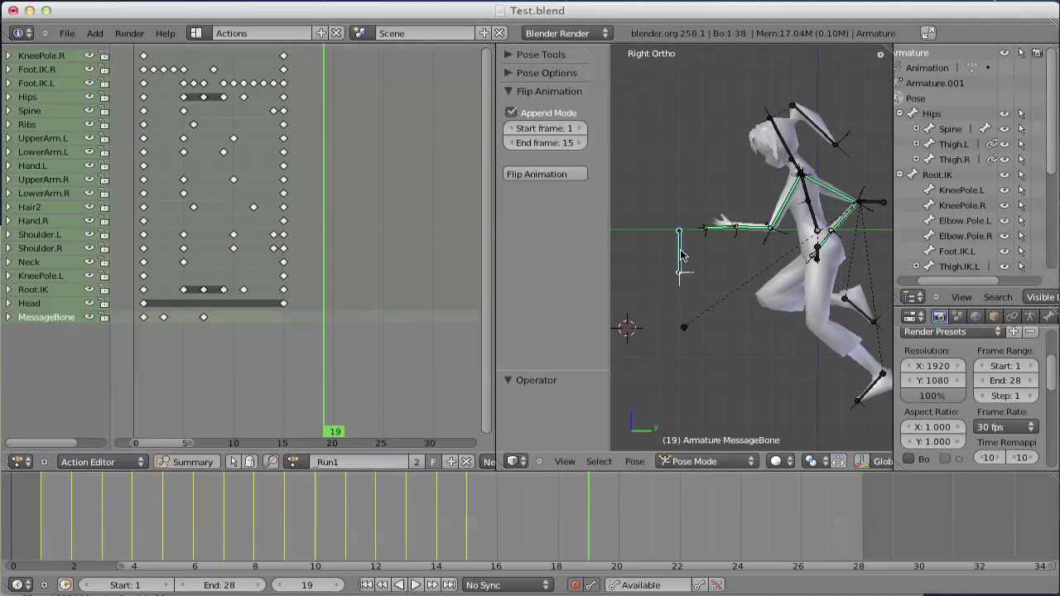
{"action": "key", "text": "i"}
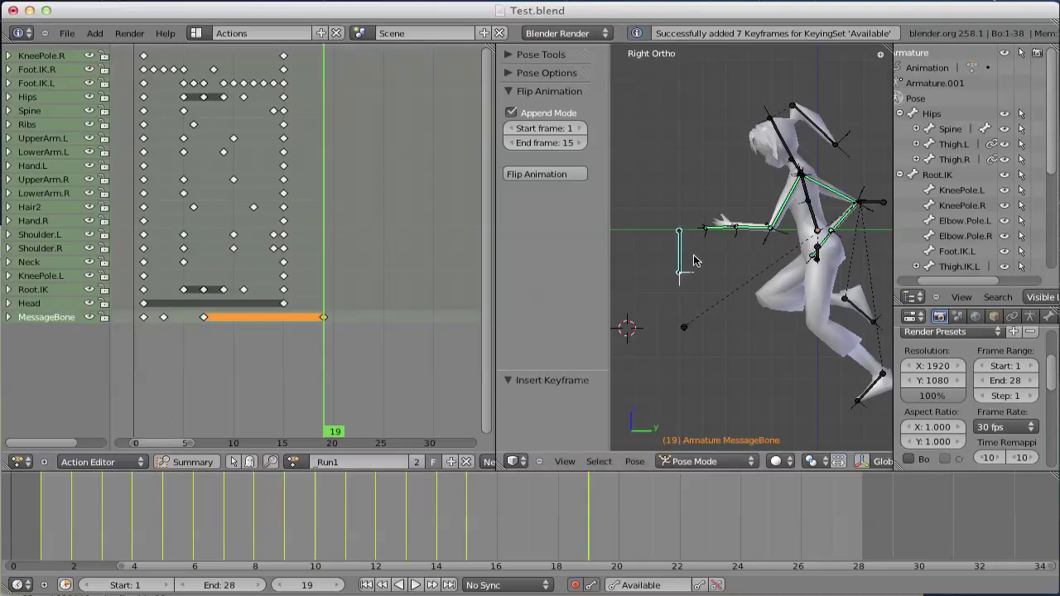
{"action": "key", "text": "Right"}
{"action": "key", "text": "i"}
{"action": "key", "text": "Right"}
{"action": "key", "text": "i"}
{"action": "key", "text": "Right"}
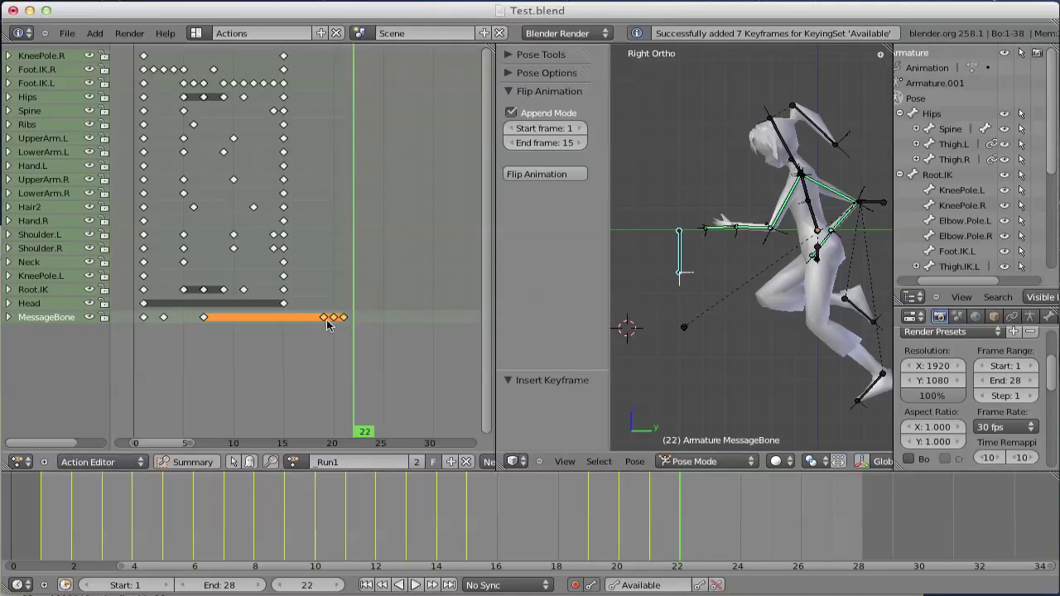
{"action": "left_click", "coordinate": [549, 176]}
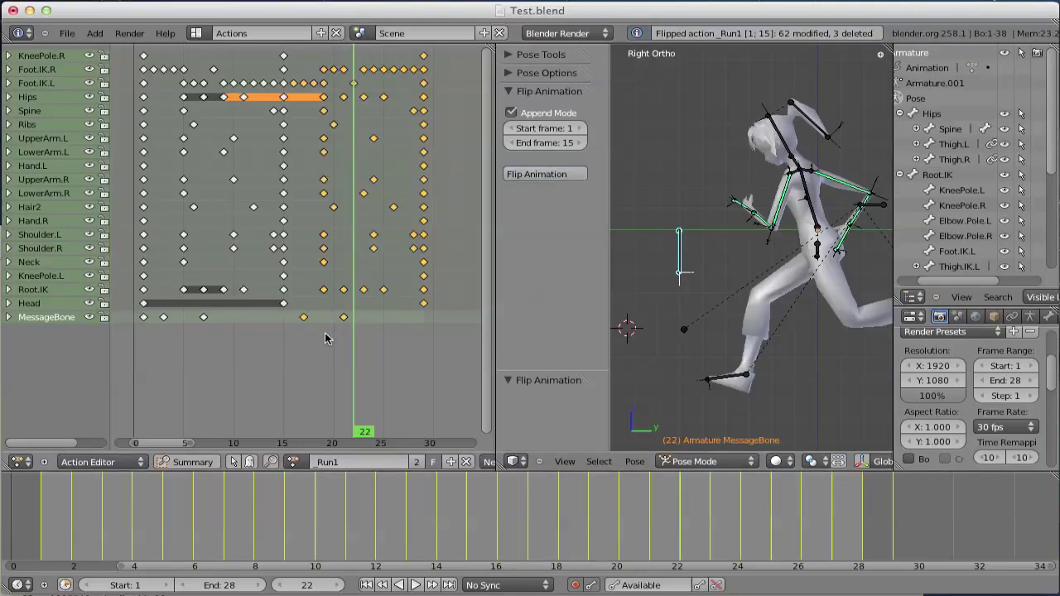